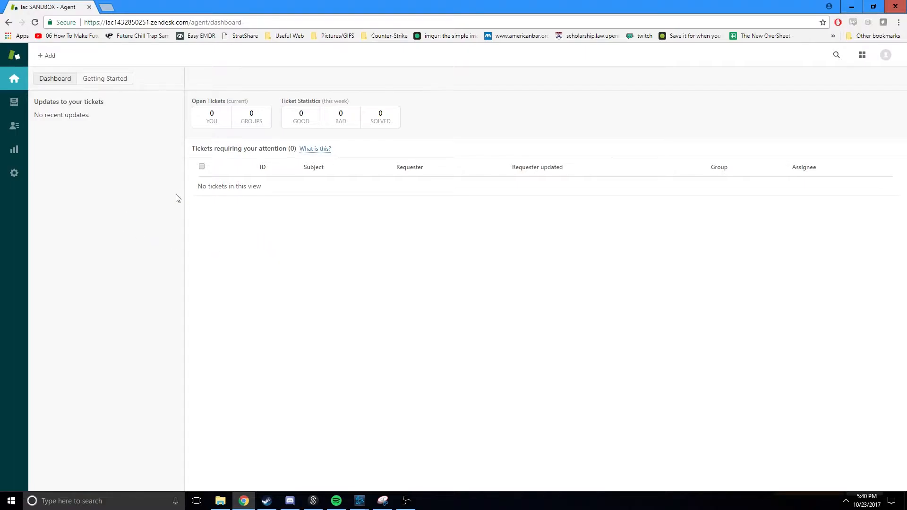
# Step: Open the "Notify requester of received request" trigger from the Triggers list in the admin settings
pyautogui.click(14, 174)
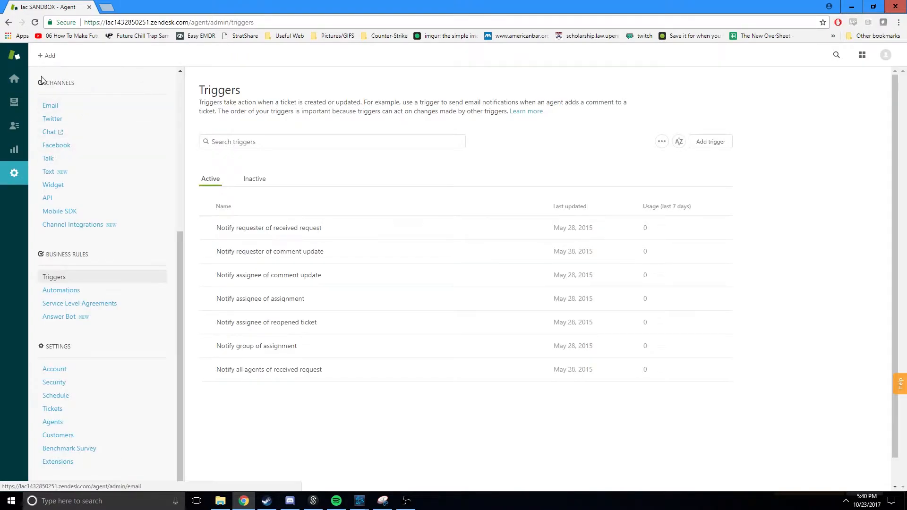
pyautogui.click(61, 280)
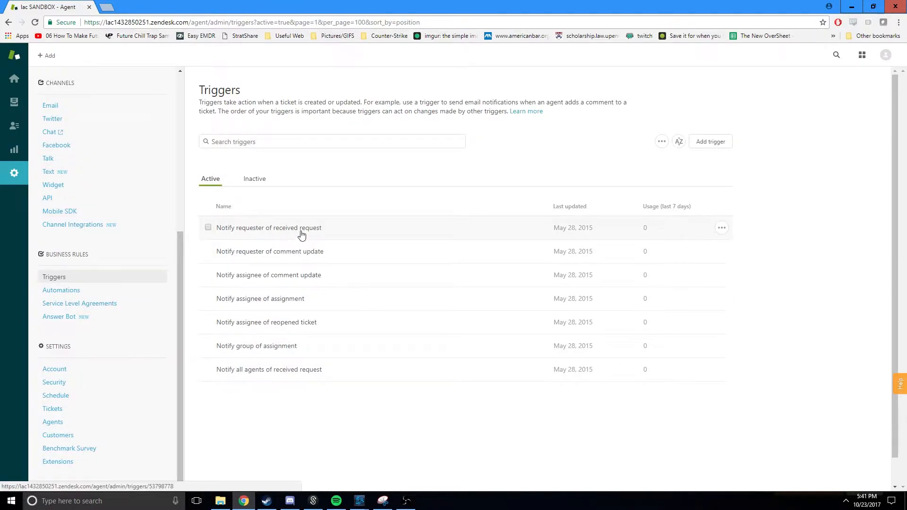
pyautogui.click(347, 227)
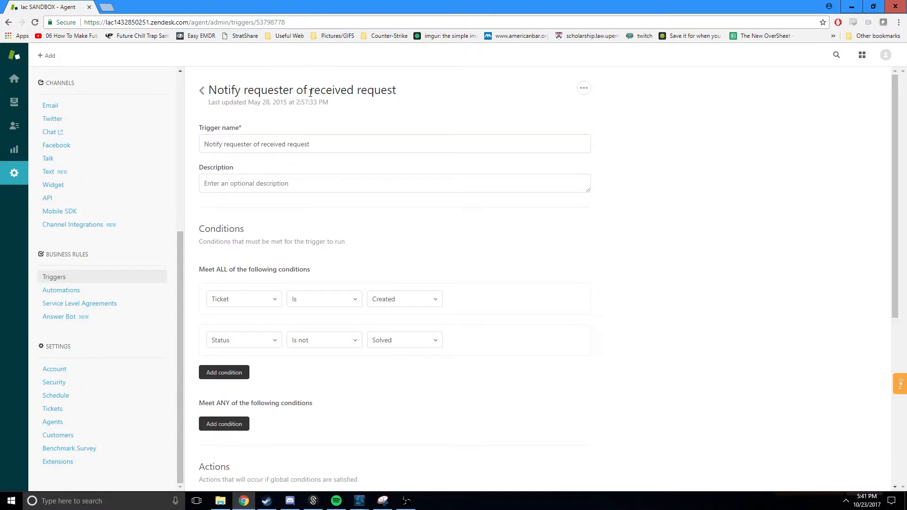
# Step: Review the trigger's title and the email body of its notification action
pyautogui.moveTo(393, 89); pyautogui.dragTo(209, 90)
pyautogui.click(377, 108)
pyautogui.scroll(-5, 400, 174)
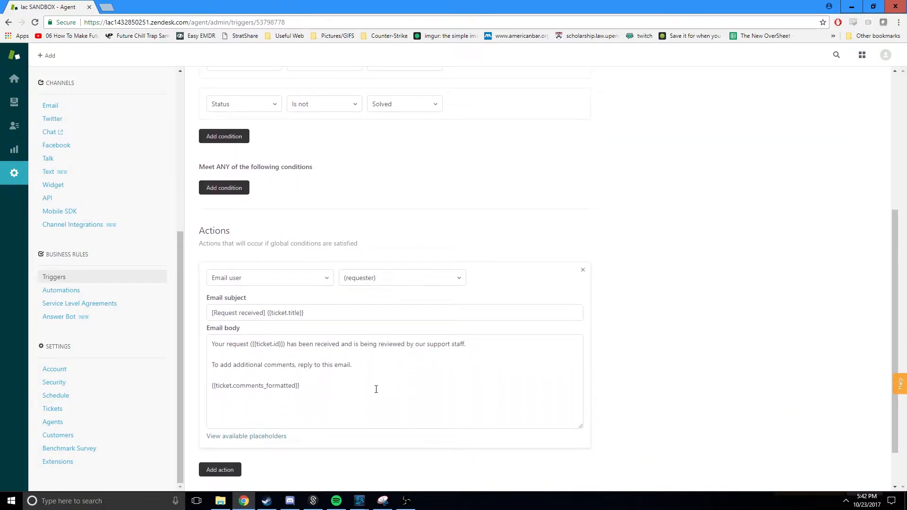
pyautogui.moveTo(377, 390); pyautogui.dragTo(212, 343)
pyautogui.click(371, 371)
pyautogui.scroll(4, 406, 372)
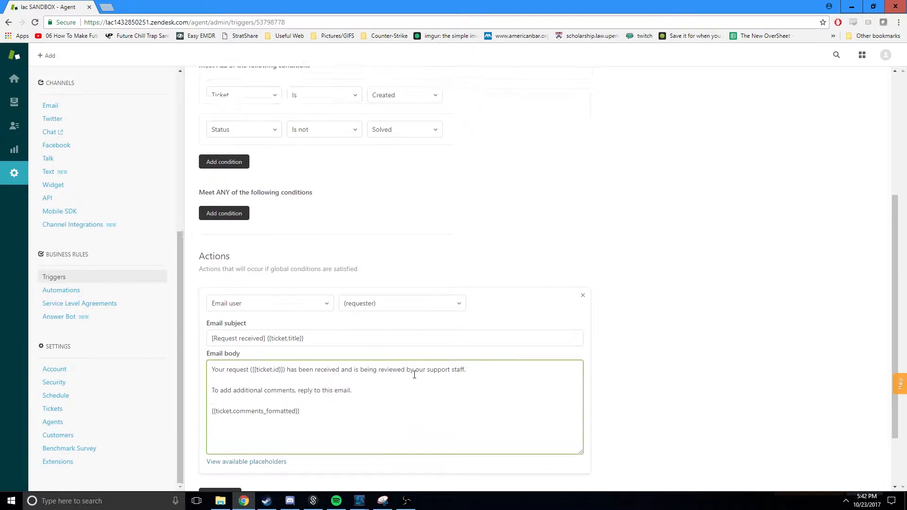
pyautogui.scroll(1, 447, 373)
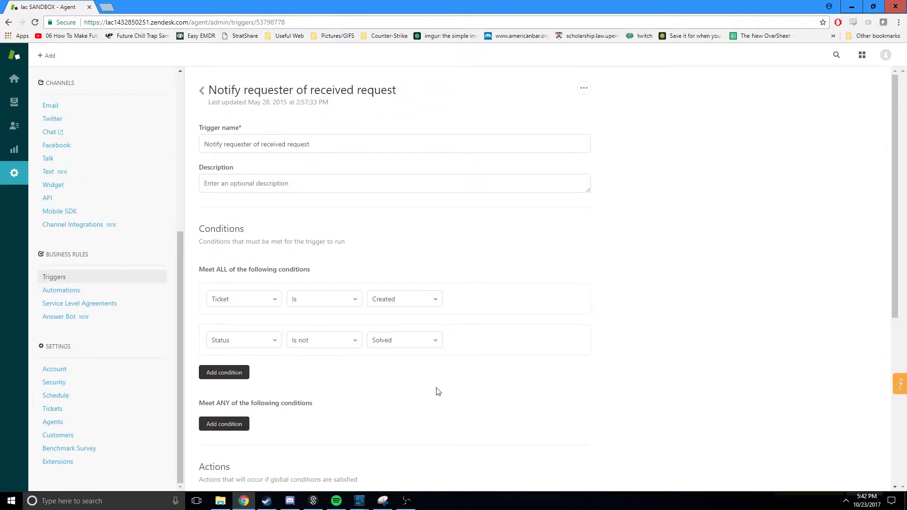
# Step: Examine the Conditions section, comparing the "Meet ALL" and "Meet ANY" condition groups
pyautogui.moveTo(254, 232); pyautogui.dragTo(196, 232)
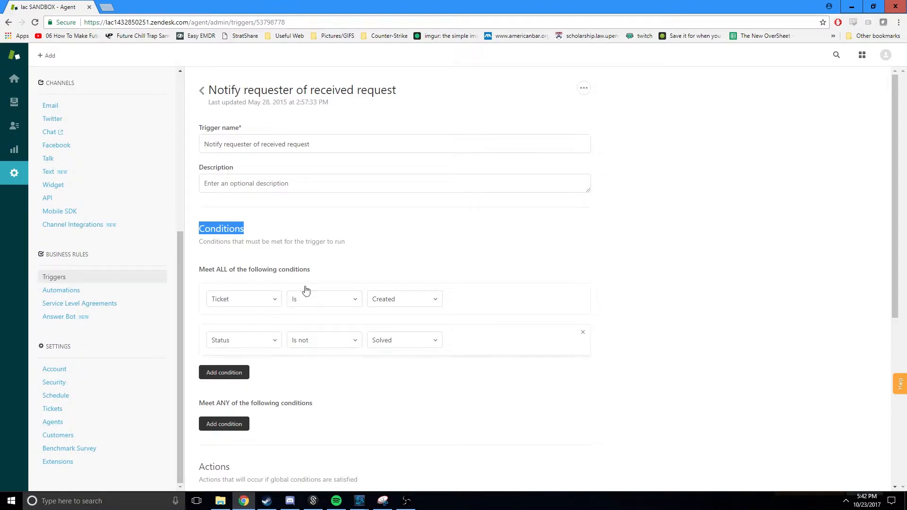
pyautogui.moveTo(200, 269); pyautogui.dragTo(312, 271)
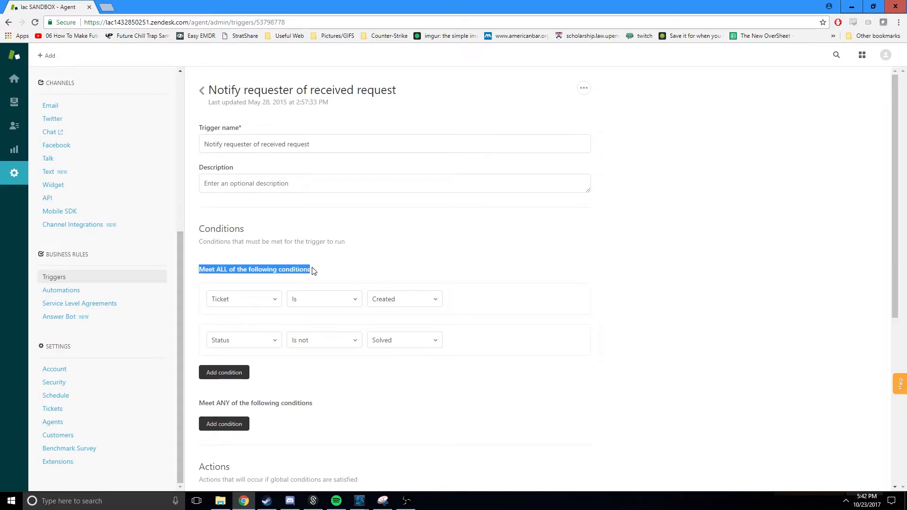
pyautogui.moveTo(200, 404); pyautogui.dragTo(324, 403)
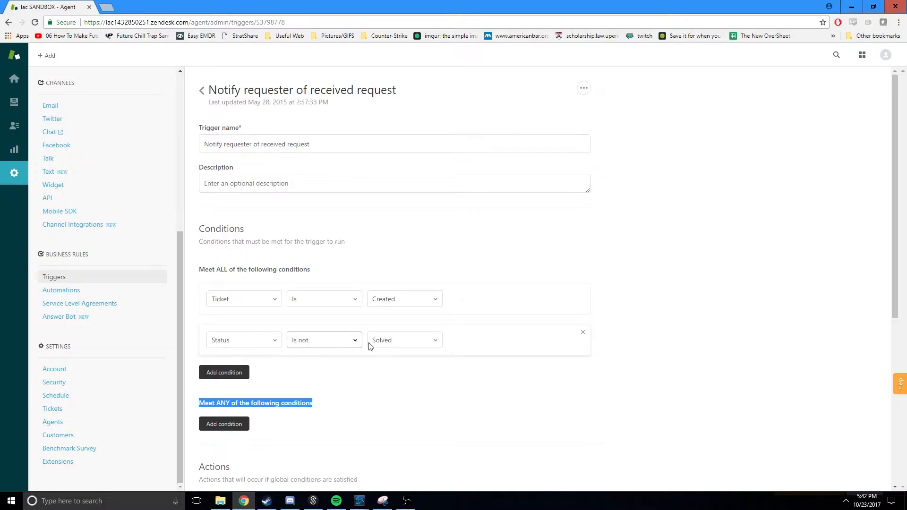
# Step: Inspect the available categories, operators and values of the Ticket condition under "Meet ALL", keeping Ticket Is Created
pyautogui.click(273, 299)
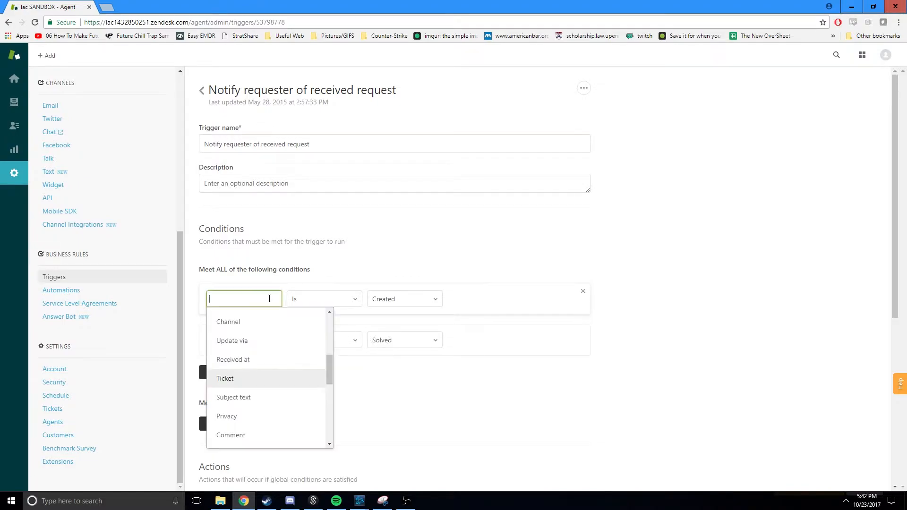
pyautogui.moveTo(330, 370); pyautogui.dragTo(332, 325)
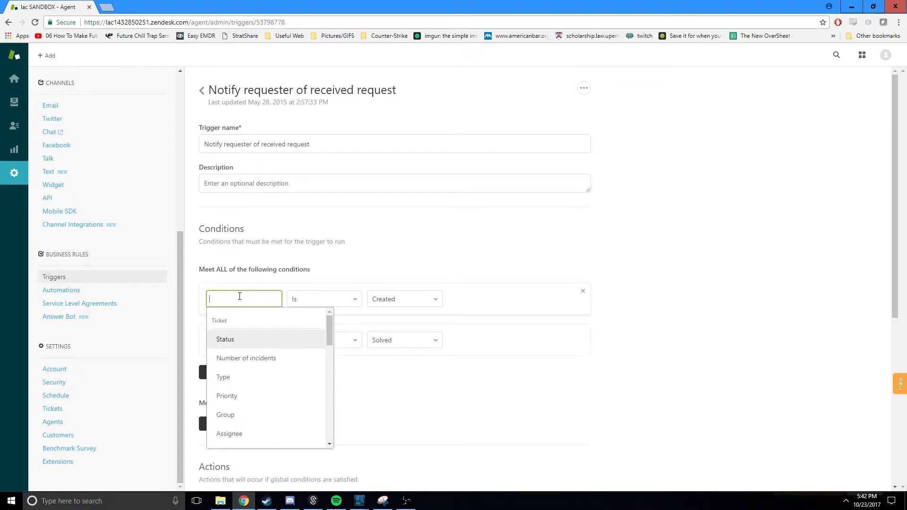
pyautogui.click(233, 272)
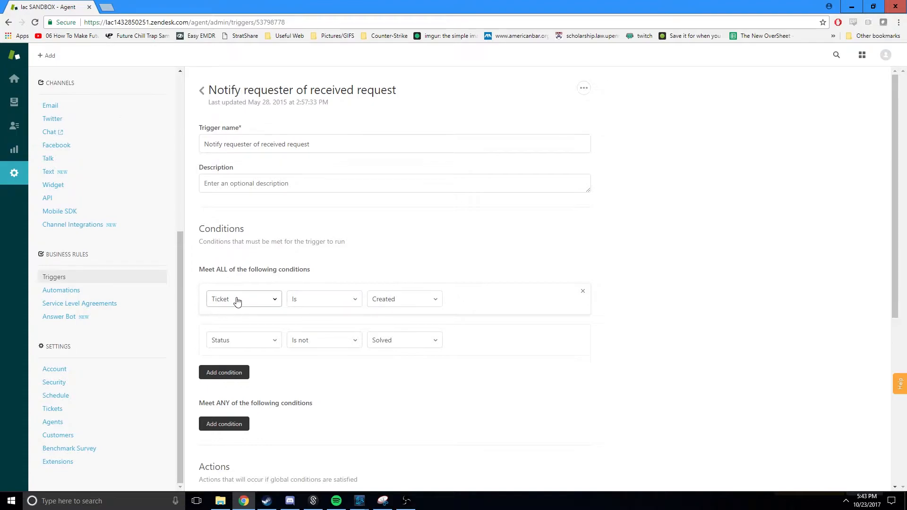
pyautogui.click(274, 302)
pyautogui.moveTo(329, 359); pyautogui.dragTo(330, 385)
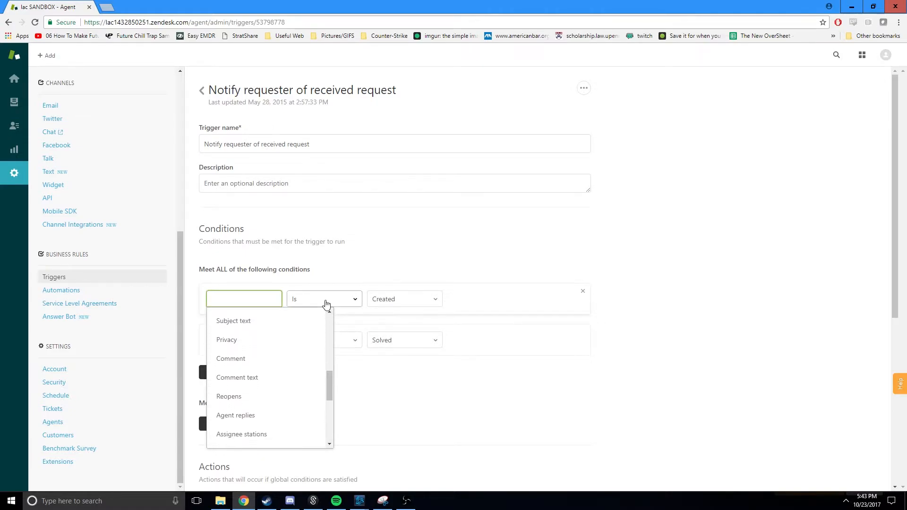
pyautogui.click(327, 301)
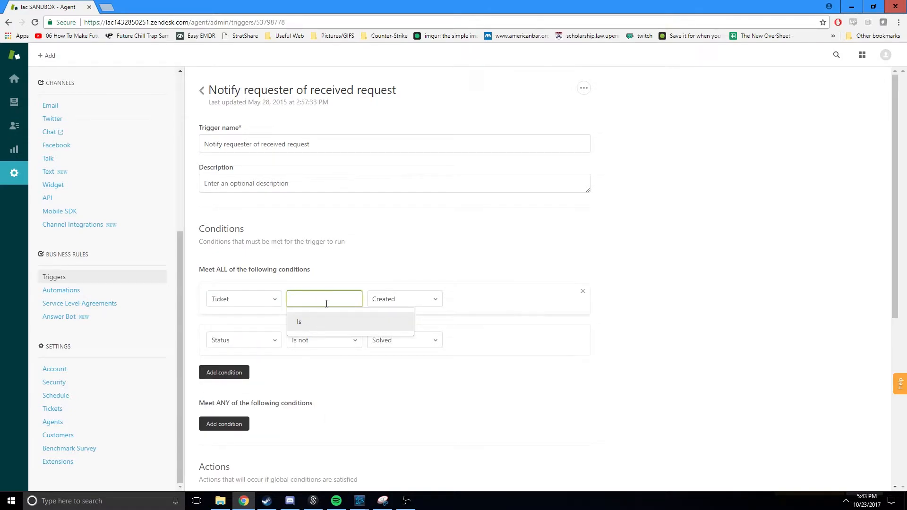
pyautogui.click(317, 324)
pyautogui.click(390, 297)
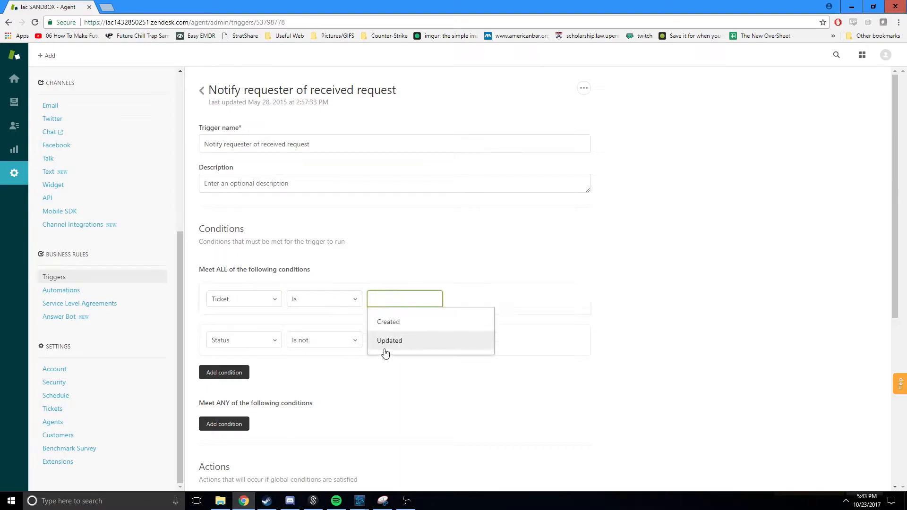
pyautogui.press('Return')
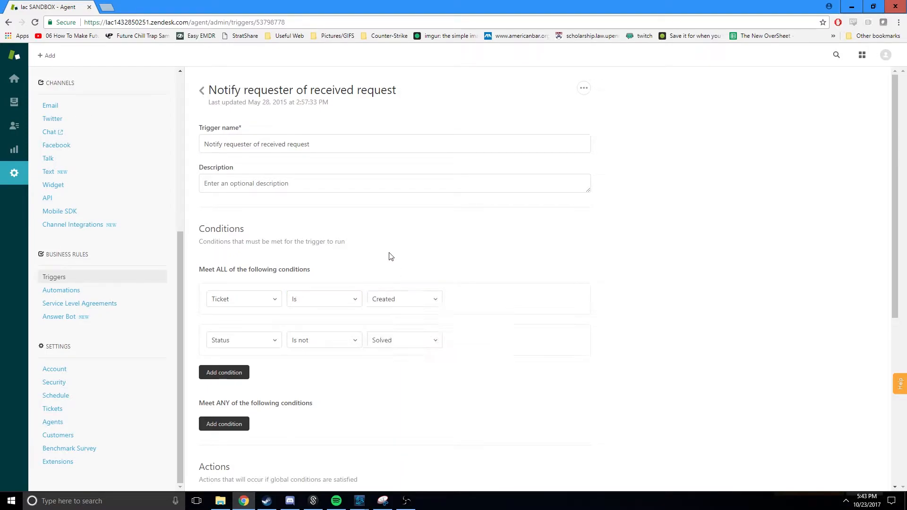
# Step: Inspect the available operators and values of the Status condition under "Meet ALL", keeping Status Is not Solved
pyautogui.click(269, 341)
pyautogui.press('Return')
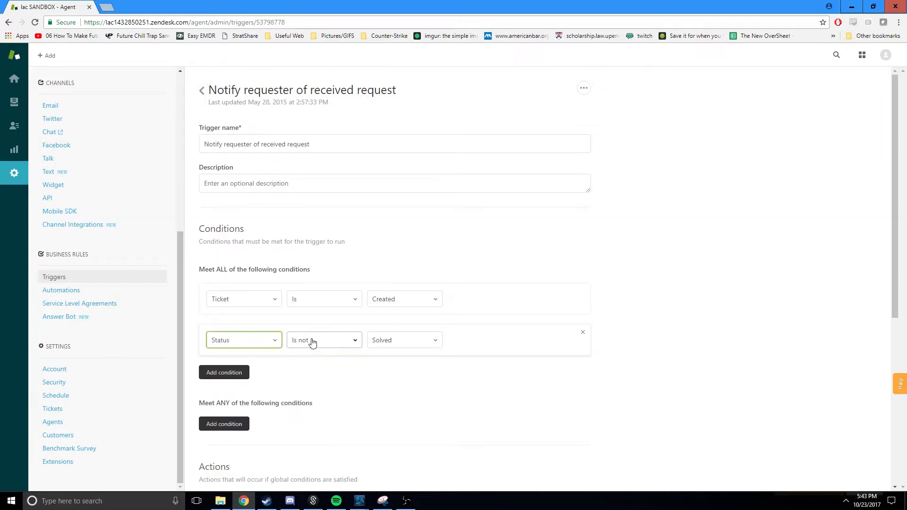
pyautogui.click(310, 340)
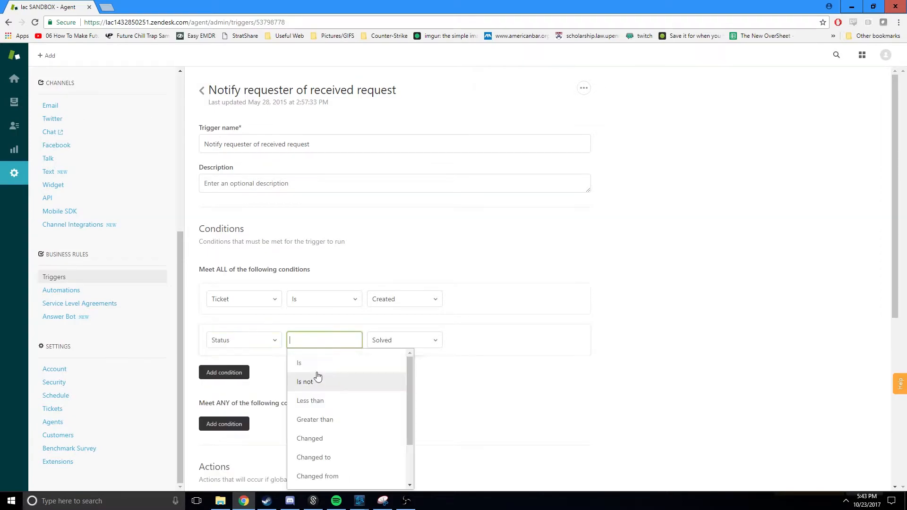
pyautogui.click(317, 338)
pyautogui.click(318, 338)
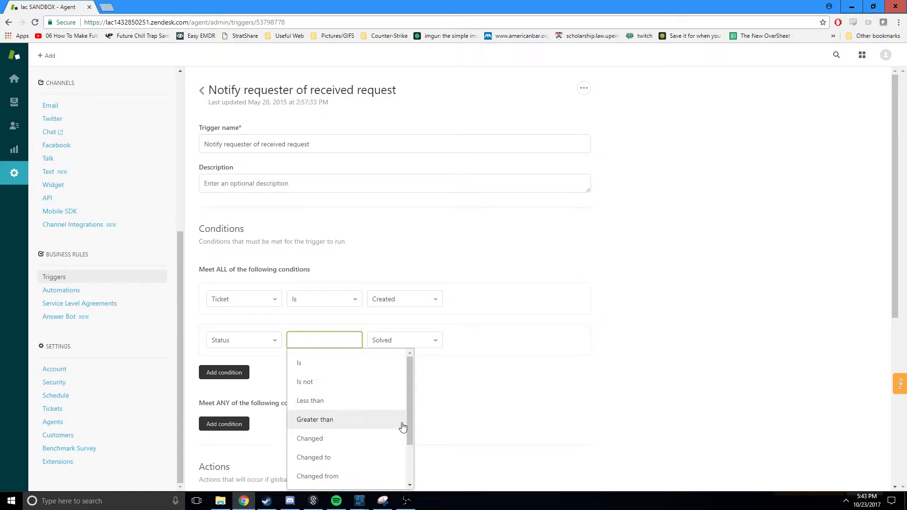
pyautogui.scroll(-3, 403, 427)
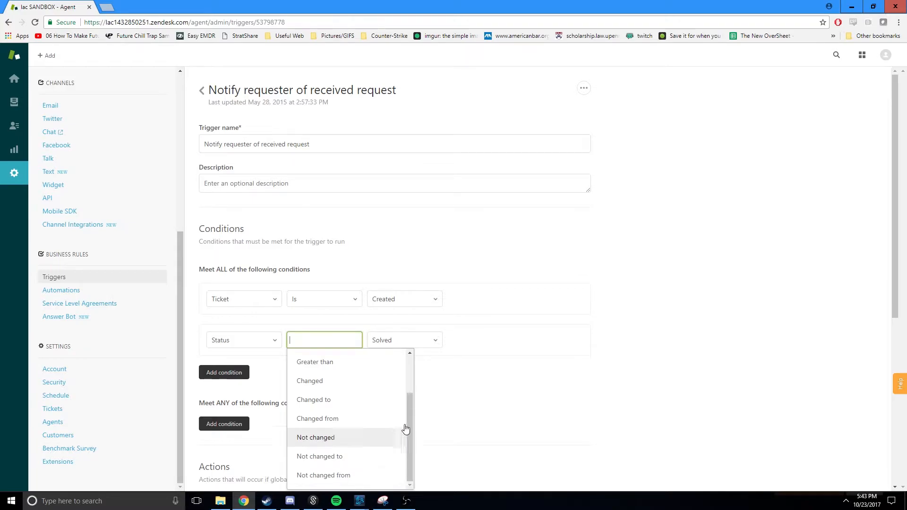
pyautogui.click(345, 346)
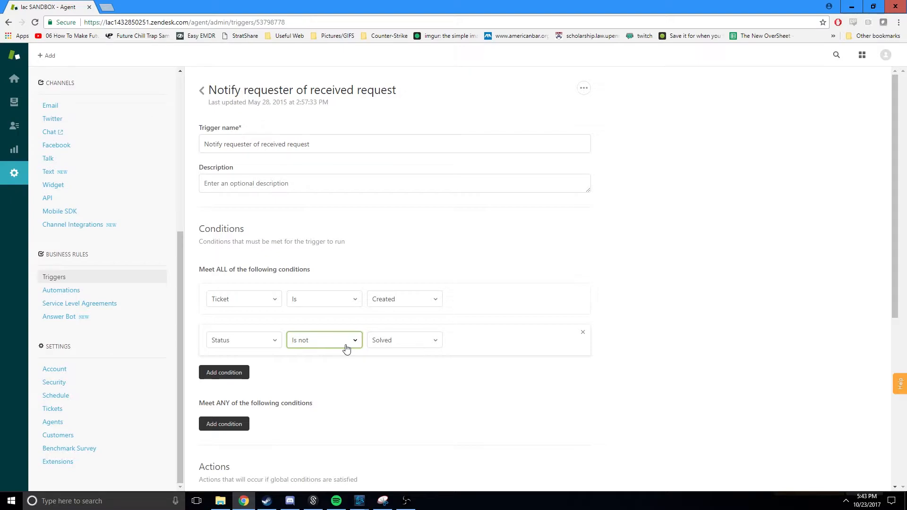
pyautogui.click(388, 338)
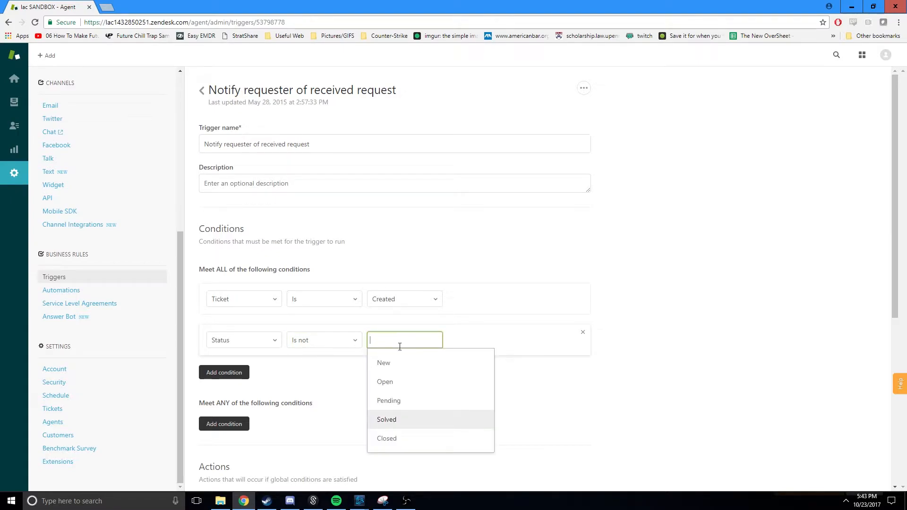
pyautogui.click(489, 326)
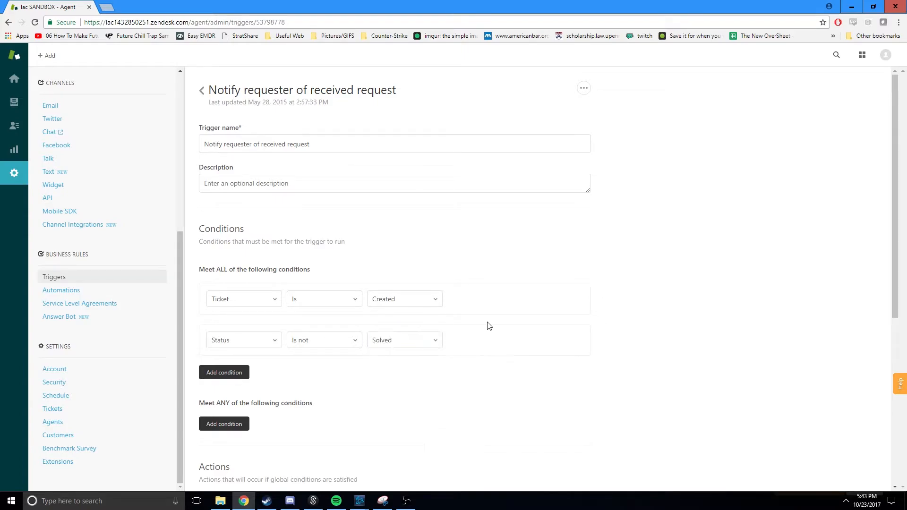
# Step: Add a condition under "Meet ANY of the following conditions" with Status as its category and look through the other categories
pyautogui.scroll(-1, 428, 347)
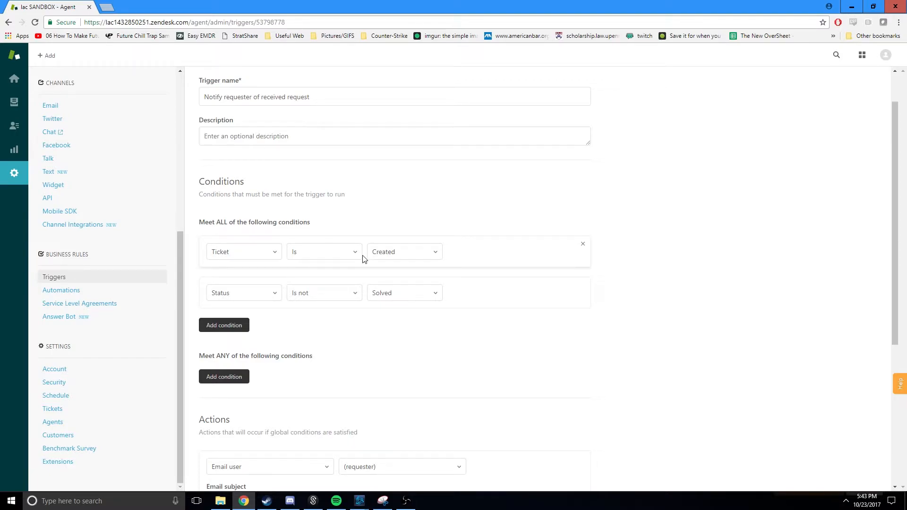
pyautogui.click(232, 376)
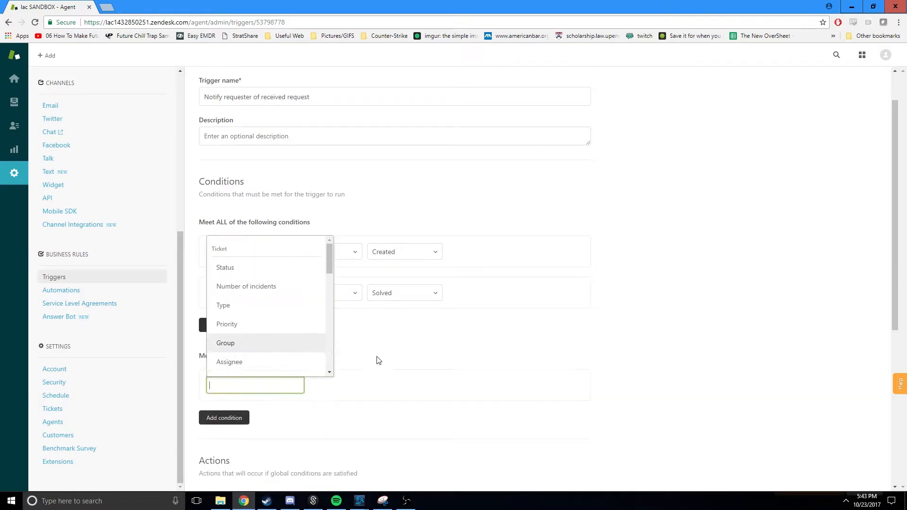
pyautogui.scroll(-2, 339, 347)
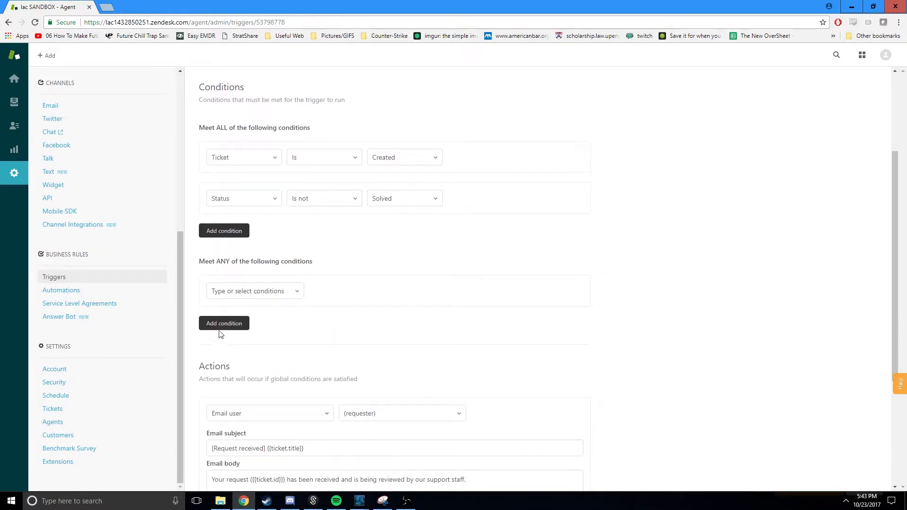
pyautogui.click(267, 291)
pyautogui.moveTo(330, 326); pyautogui.dragTo(329, 340)
pyautogui.scroll(3, 269, 359)
pyautogui.click(291, 327)
pyautogui.click(255, 292)
pyautogui.moveTo(330, 327); pyautogui.dragTo(329, 346)
pyautogui.click(418, 249)
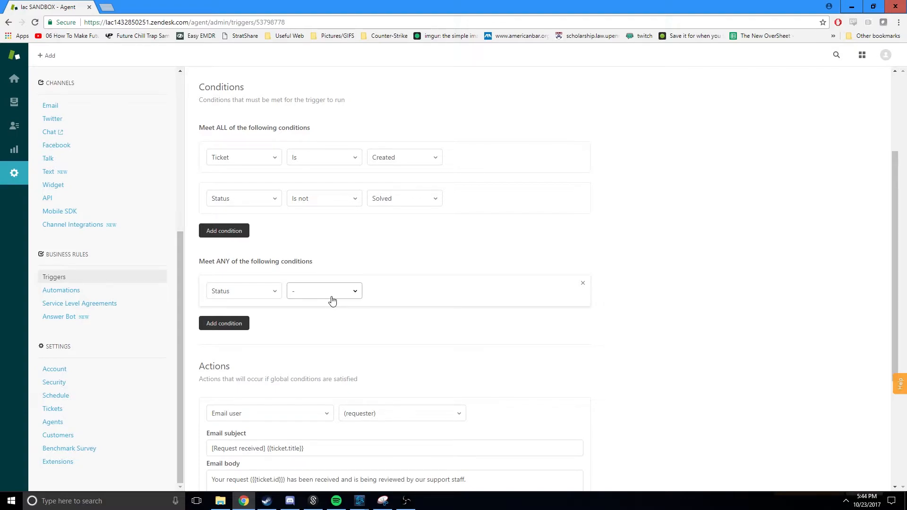
# Step: Examine the Actions section and the action types available in place of Email user
pyautogui.scroll(-2, 330, 299)
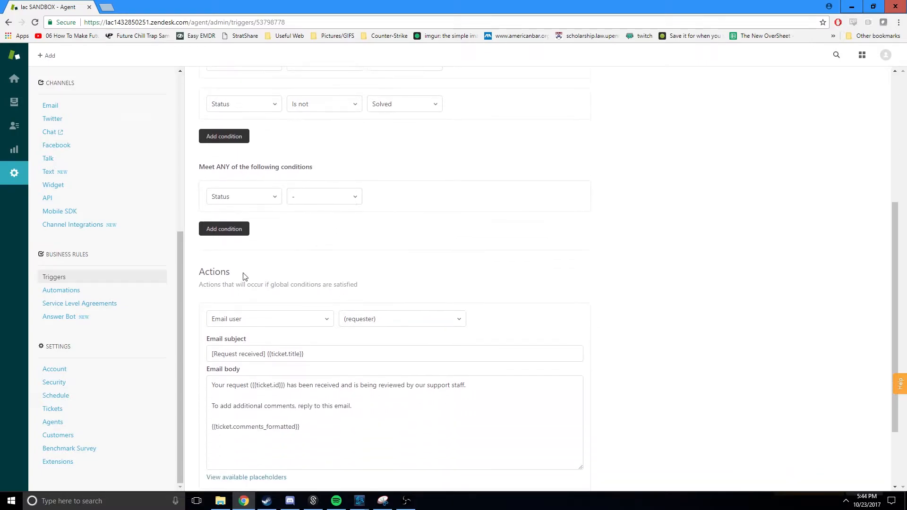
pyautogui.moveTo(201, 272); pyautogui.dragTo(246, 277)
pyautogui.click(350, 298)
pyautogui.scroll(2, 451, 229)
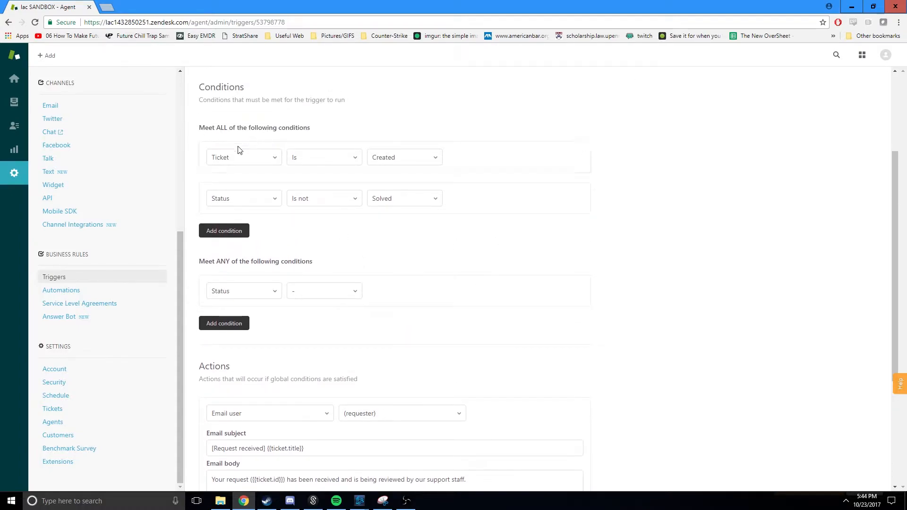
pyautogui.scroll(-2, 391, 314)
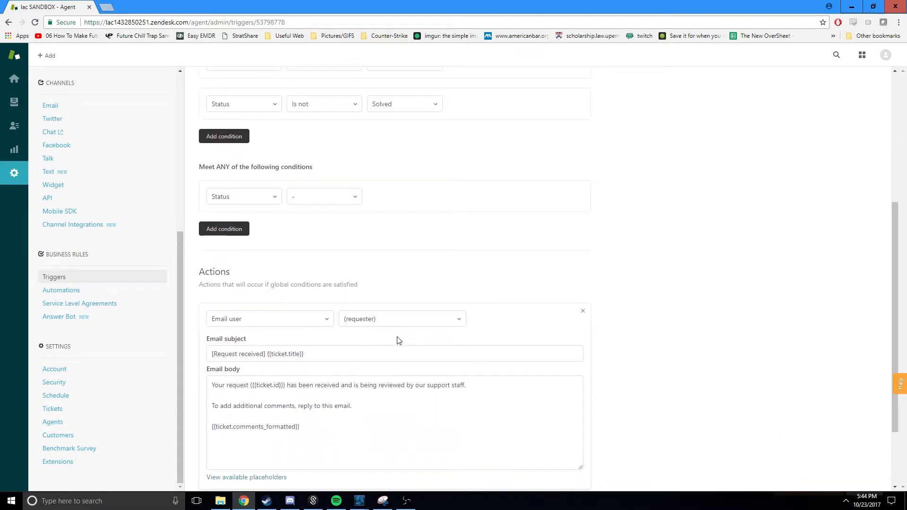
pyautogui.click(285, 319)
pyautogui.moveTo(330, 416)
pyautogui.mouseDown()
pyautogui.moveTo(325, 339)
pyautogui.moveTo(330, 430)
pyautogui.mouseUp()
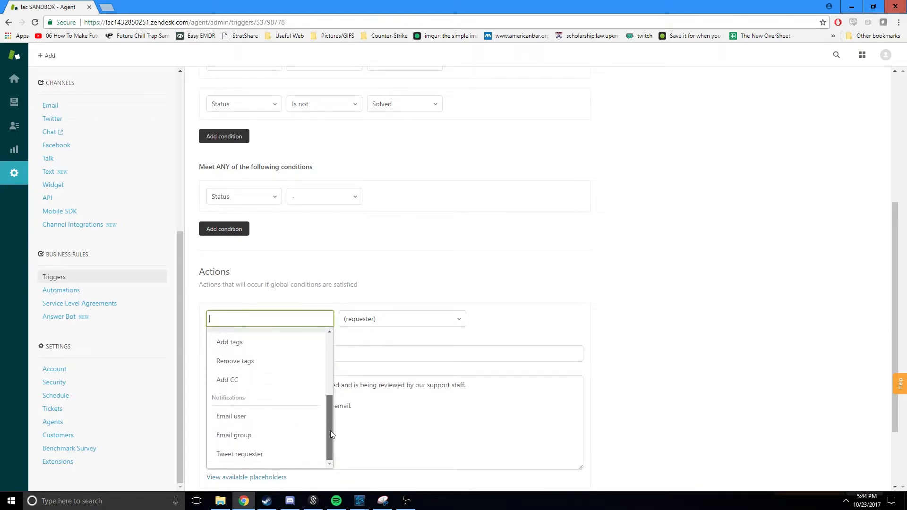
pyautogui.click(410, 282)
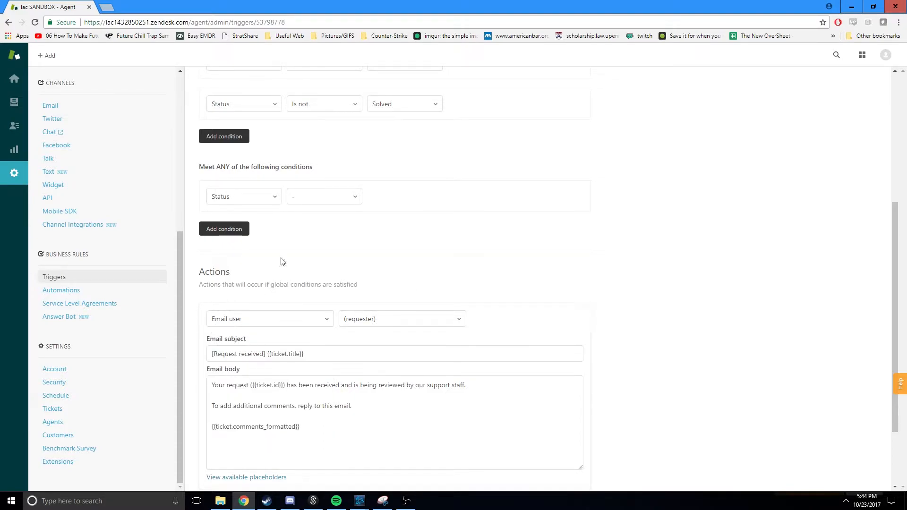
# Step: Review the trigger from conditions to actions and inspect the recipient choices for the Email user action, keeping (requester)
pyautogui.scroll(5, 282, 260)
pyautogui.scroll(-7, 291, 257)
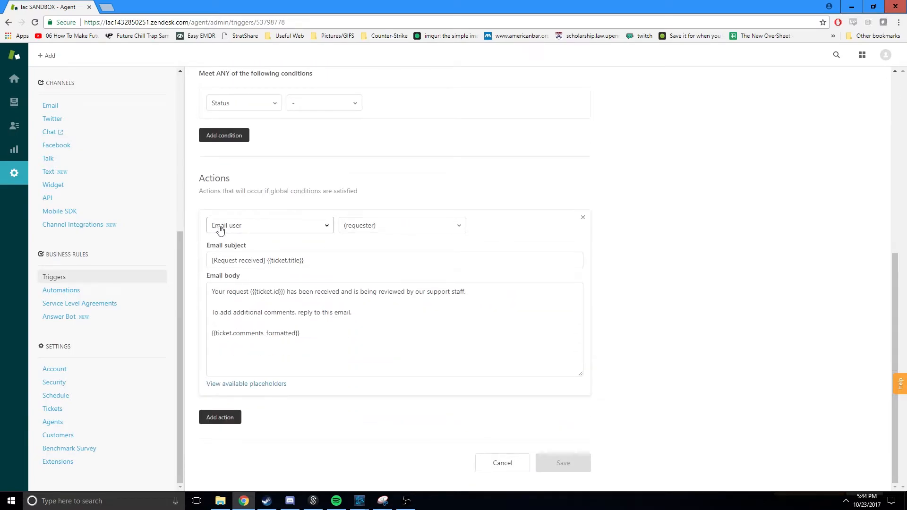
pyautogui.click(373, 229)
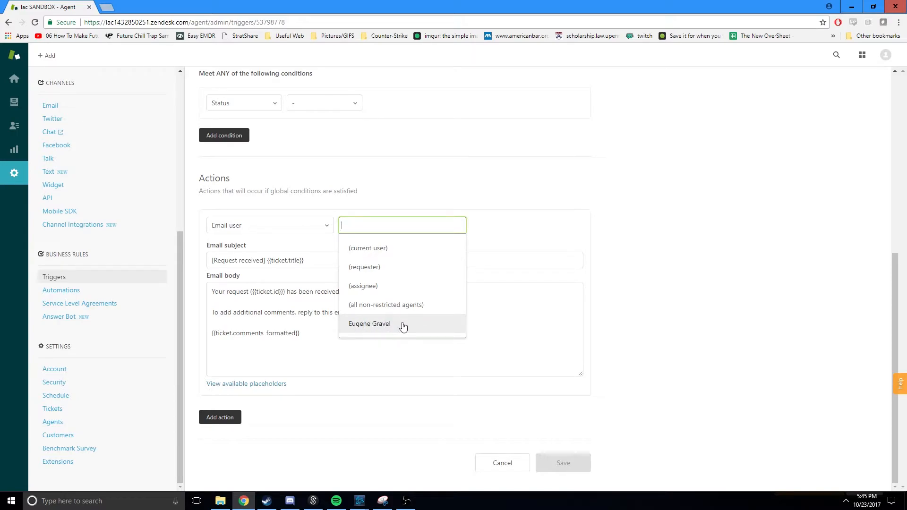
pyautogui.click(444, 191)
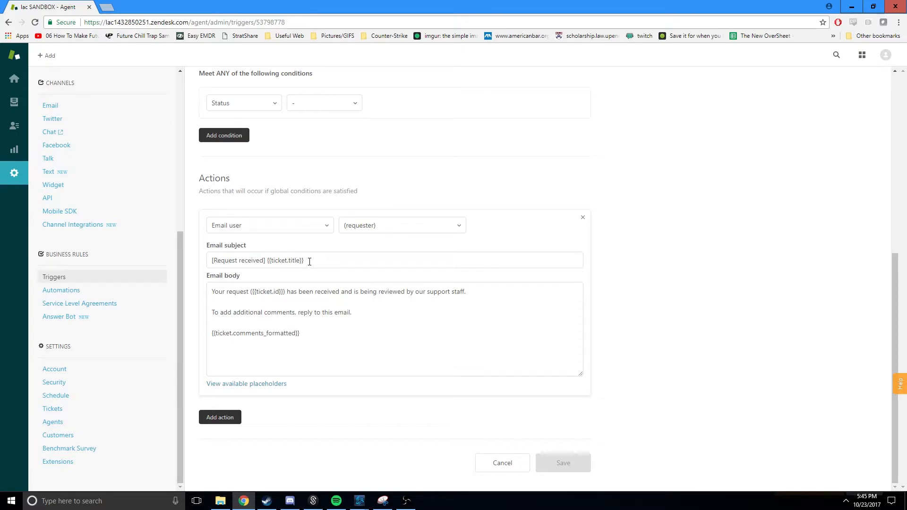
# Step: Examine the {{ticket.title}} placeholder in the email subject alongside the available placeholders, and add an empty second action
pyautogui.moveTo(309, 260); pyautogui.dragTo(270, 260)
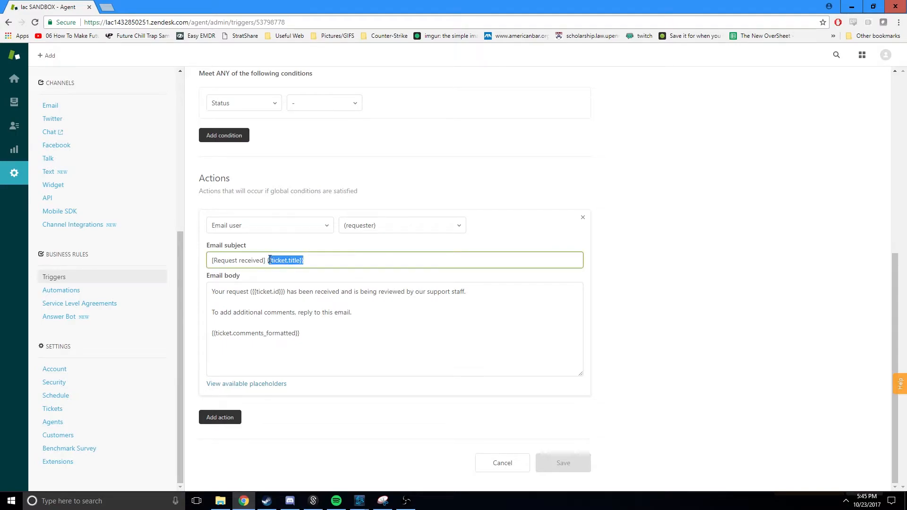
pyautogui.click(282, 384)
pyautogui.scroll(-2, 369, 289)
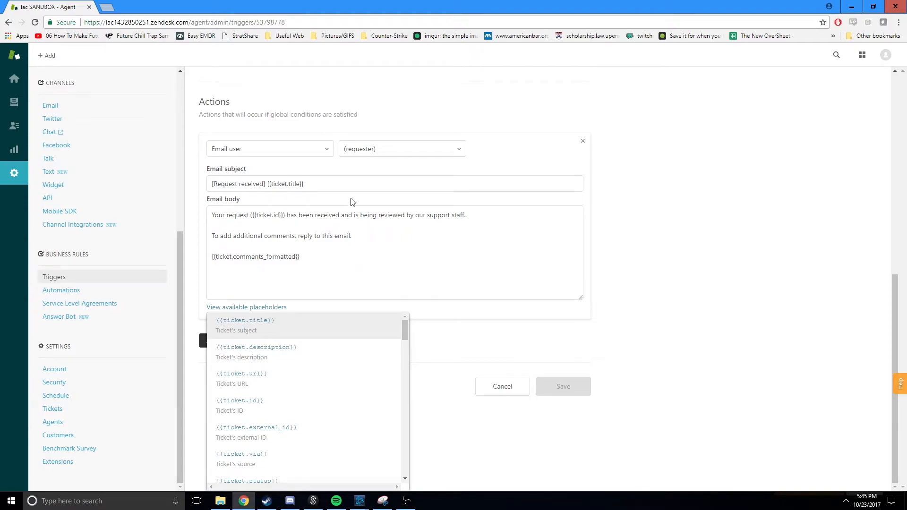
pyautogui.click(348, 178)
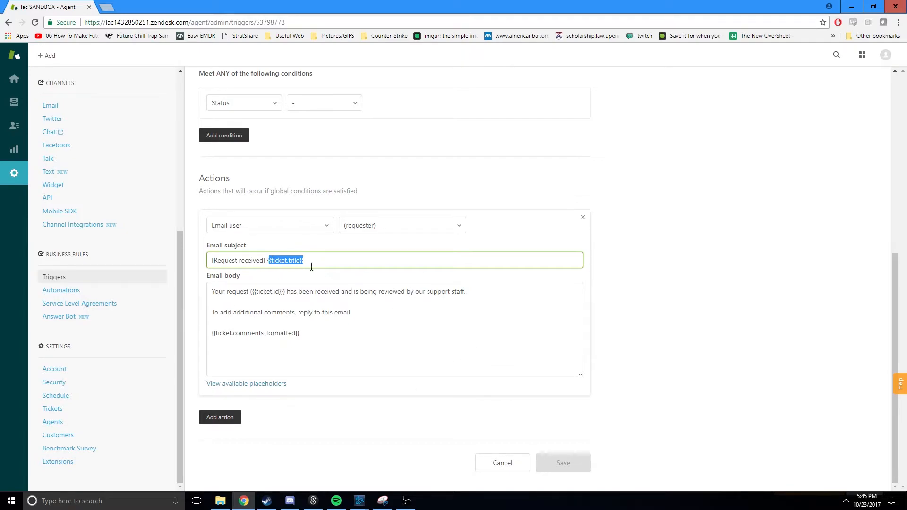
pyautogui.click(219, 418)
pyautogui.click(399, 299)
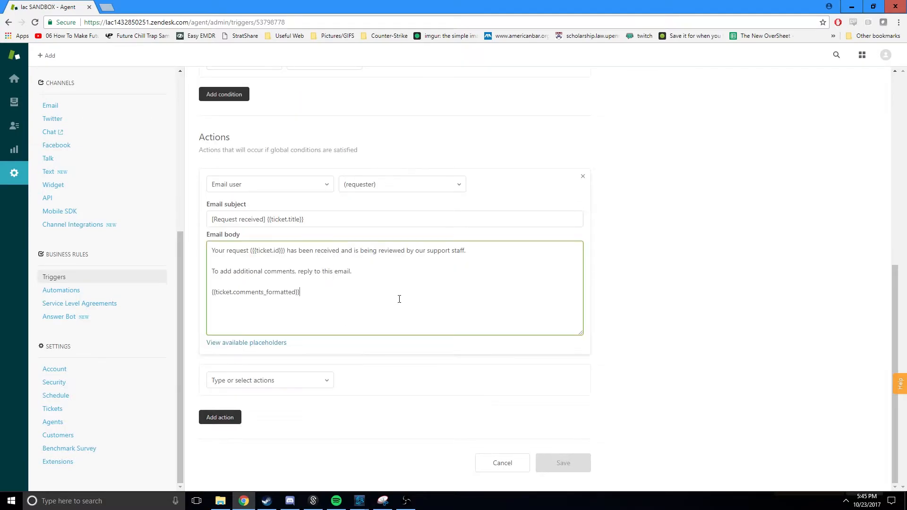
# Step: Look through the available placeholders and examine {{ticket.id}} and {{ticket.comments_formatted}} in the email body
pyautogui.click(263, 343)
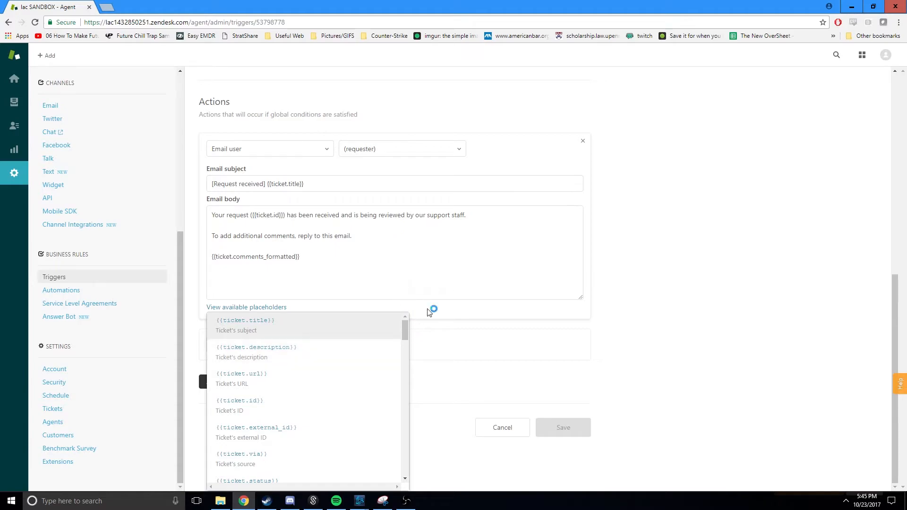
pyautogui.moveTo(407, 324); pyautogui.dragTo(406, 379)
pyautogui.moveTo(297, 386)
pyautogui.moveTo(355, 347)
pyautogui.click(400, 269)
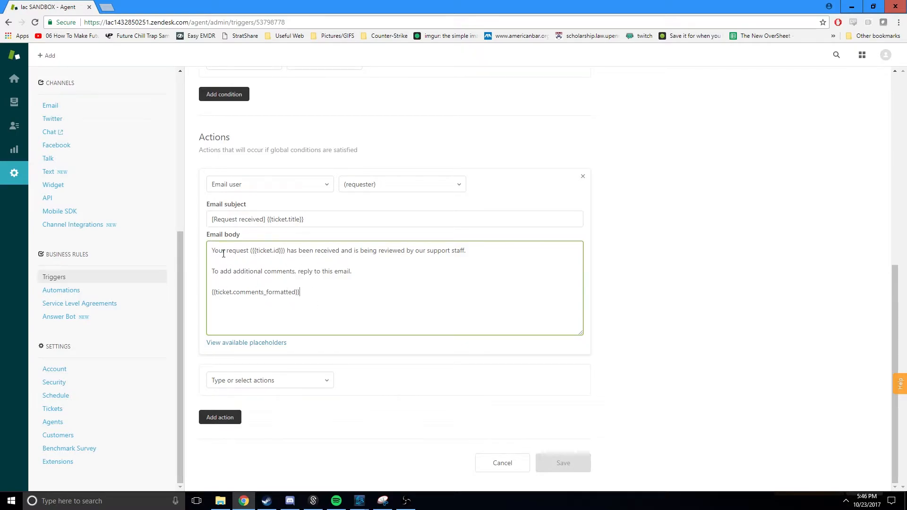
pyautogui.moveTo(251, 250); pyautogui.dragTo(285, 250)
pyautogui.moveTo(212, 292); pyautogui.dragTo(313, 298)
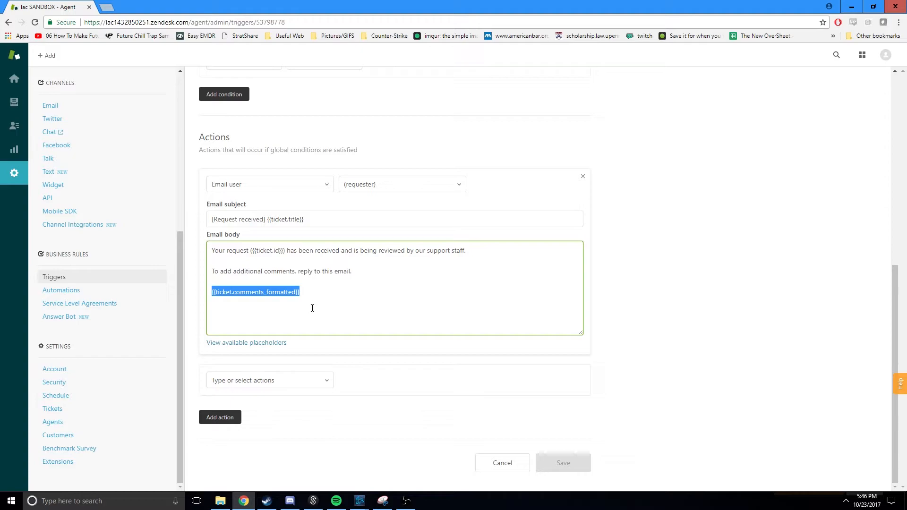
# Step: Look through the ticket and notification action types offered in place of Email user, including the tag actions
pyautogui.click(299, 187)
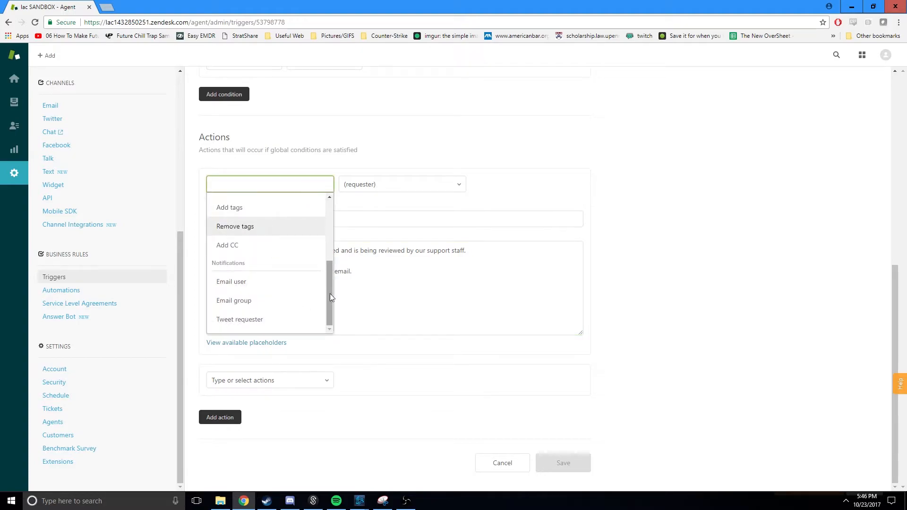
pyautogui.moveTo(330, 294); pyautogui.dragTo(330, 220)
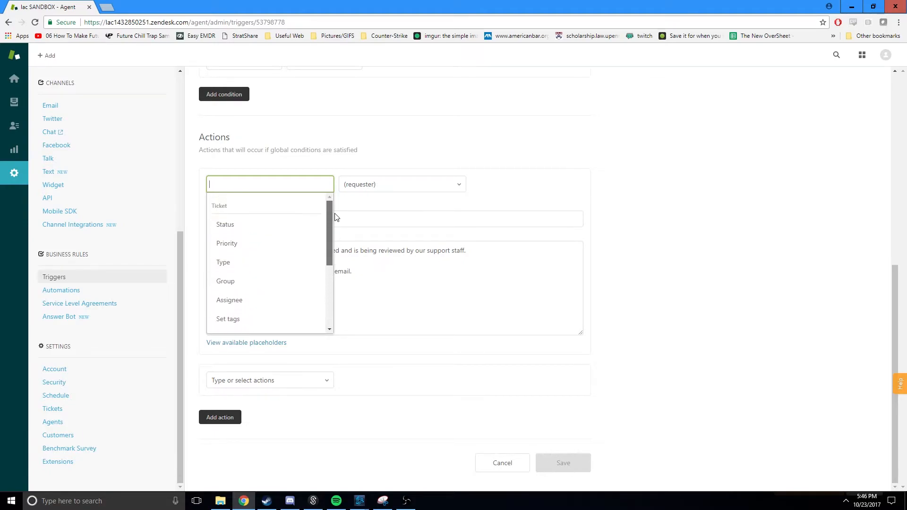
pyautogui.moveTo(330, 251); pyautogui.dragTo(331, 260)
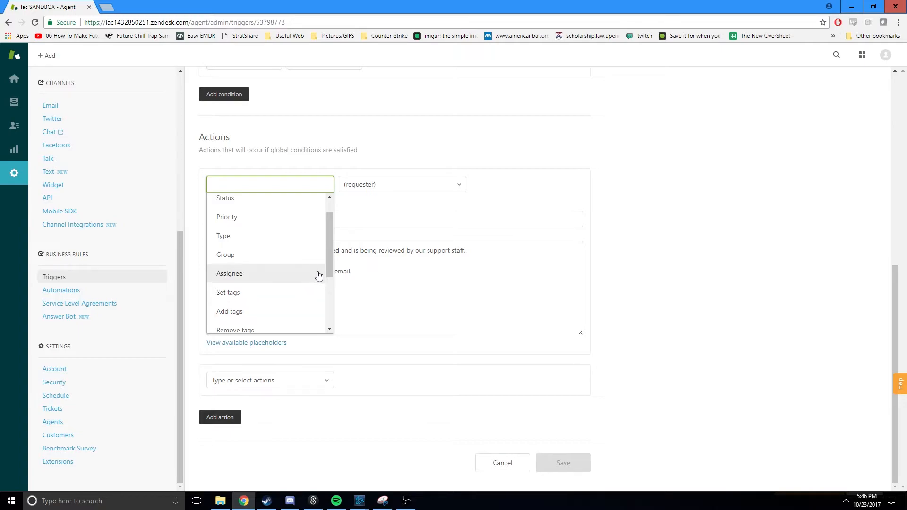
pyautogui.scroll(-1, 299, 290)
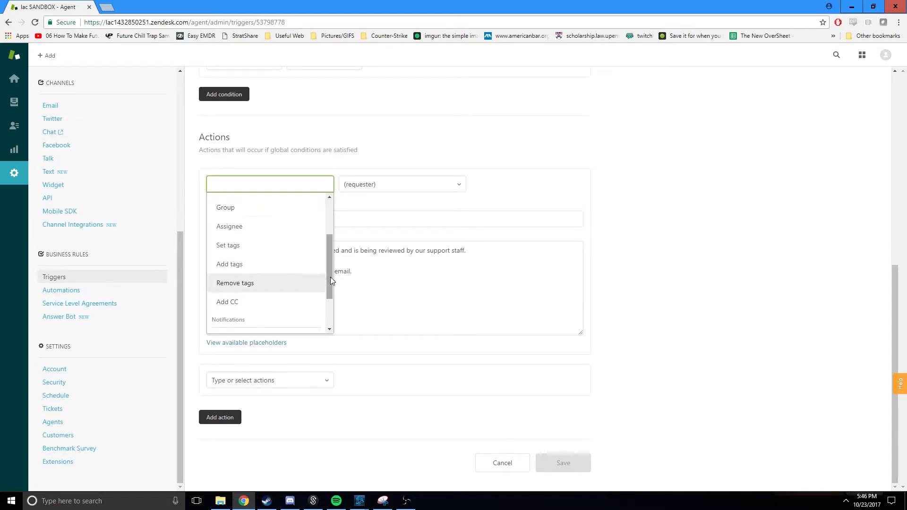
pyautogui.moveTo(331, 280); pyautogui.dragTo(330, 271)
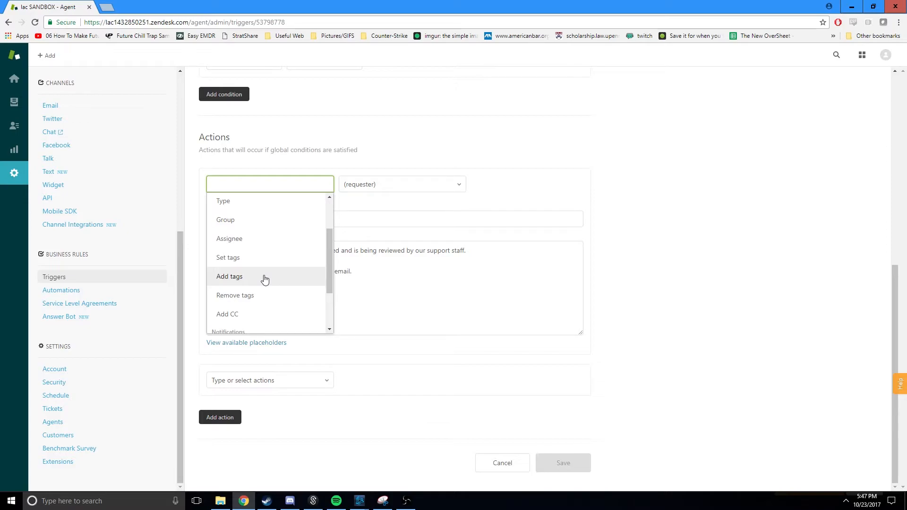
pyautogui.moveTo(332, 276); pyautogui.dragTo(329, 281)
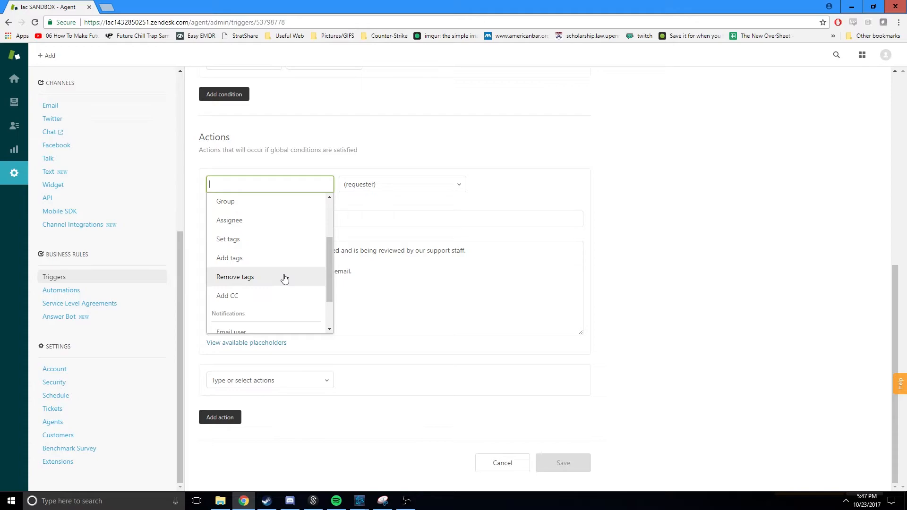
pyautogui.moveTo(329, 270); pyautogui.dragTo(331, 293)
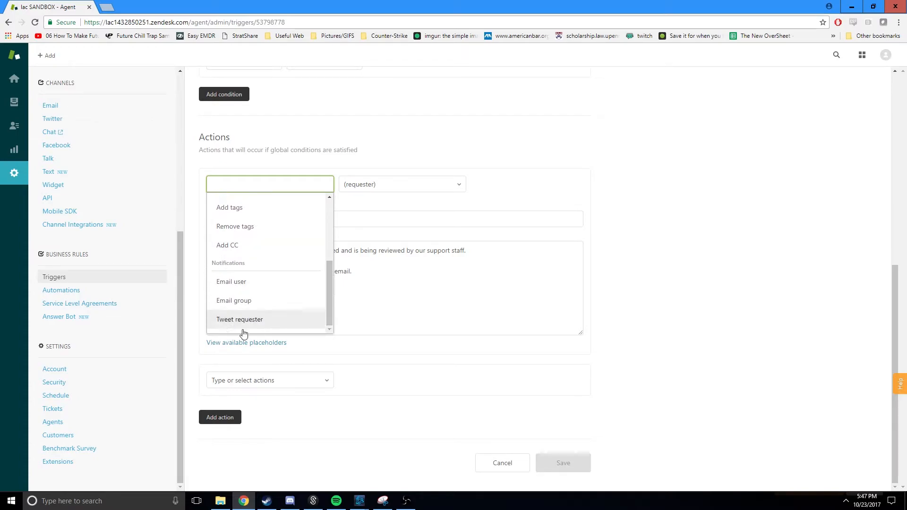
# Step: Switch the first action to Email group and inspect its group choices and the alternative action types
pyautogui.click(262, 301)
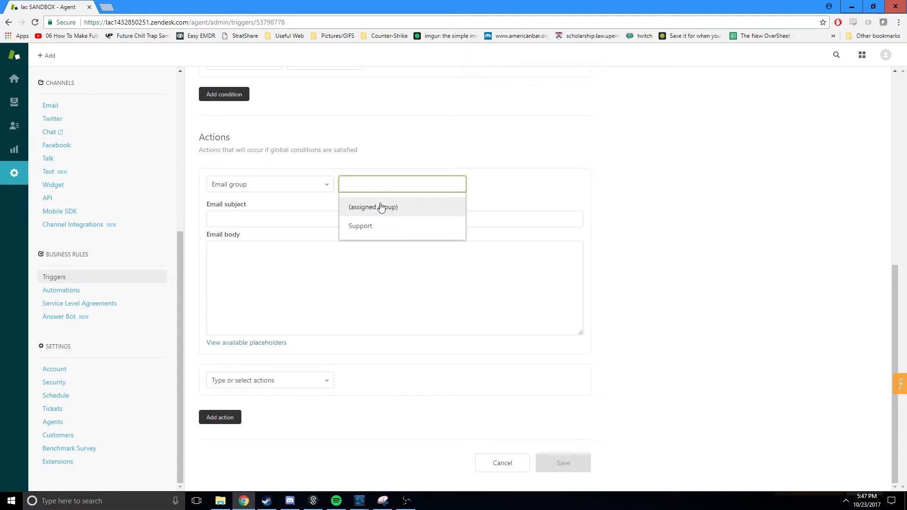
pyautogui.click(271, 185)
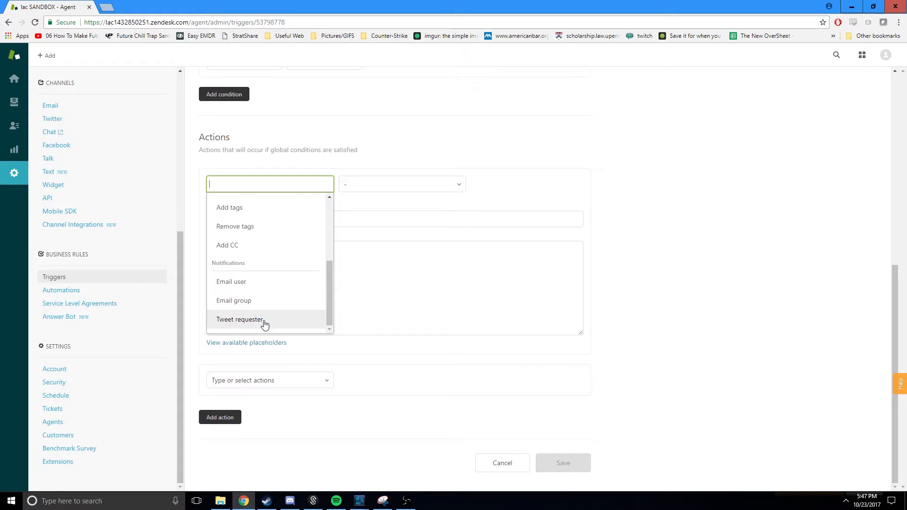
pyautogui.moveTo(327, 303); pyautogui.dragTo(324, 228)
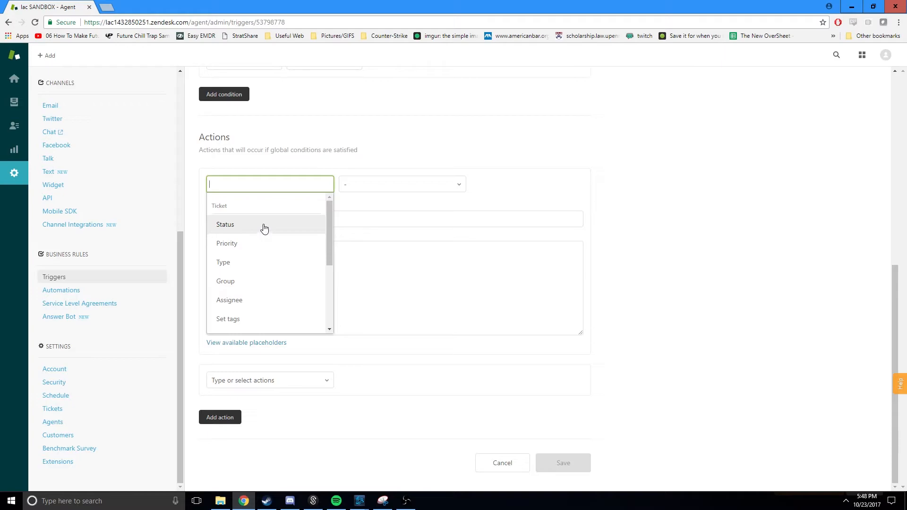
pyautogui.click(411, 309)
pyautogui.scroll(4, 412, 364)
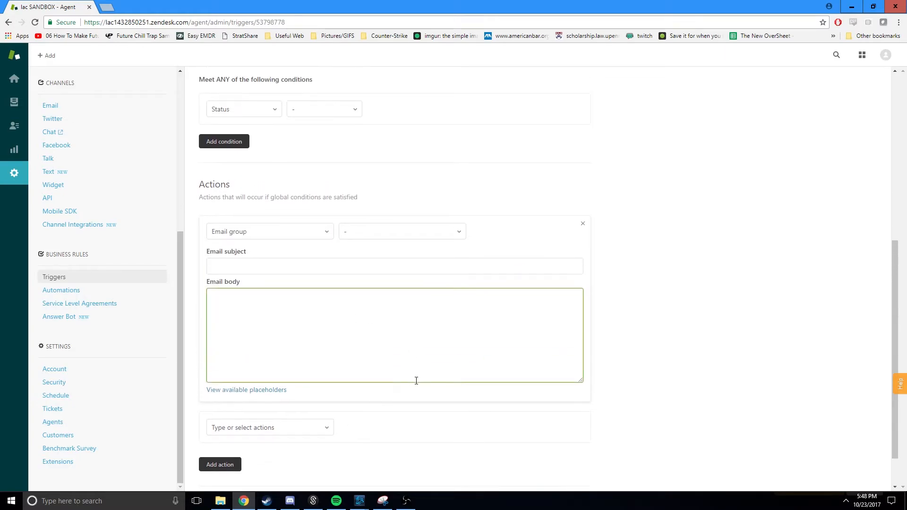
pyautogui.scroll(-2, 418, 386)
pyautogui.scroll(-1, 419, 386)
# Step: Open the automation "Close ticket 4 days after status is set to solved" and examine its "all" and "any" condition sections
pyautogui.click(73, 295)
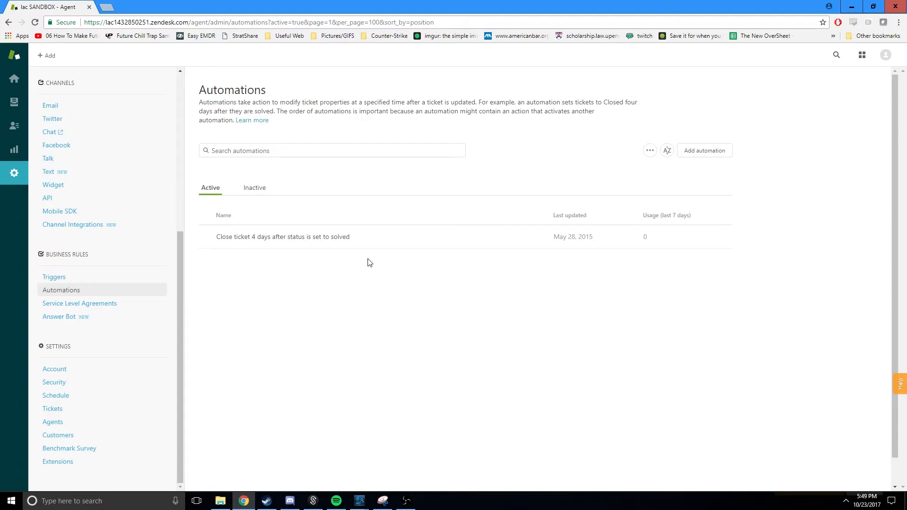
pyautogui.click(329, 247)
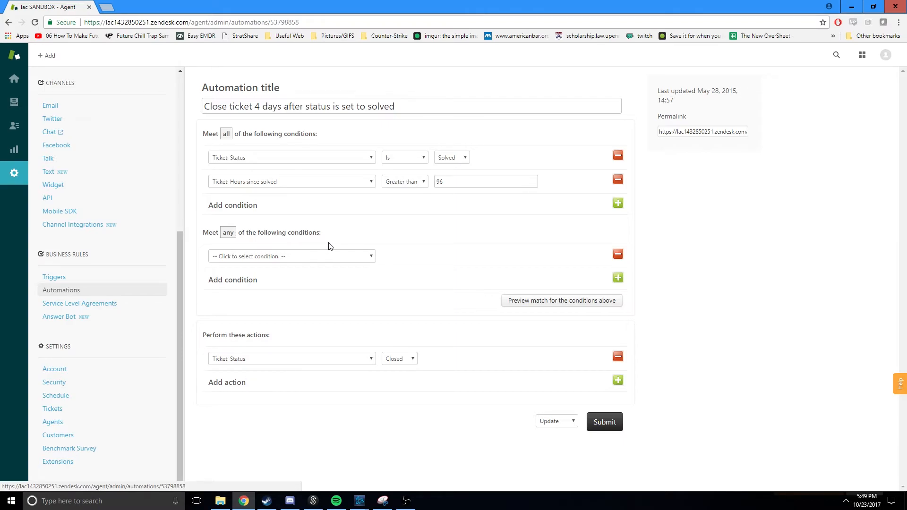
pyautogui.moveTo(204, 134); pyautogui.dragTo(326, 133)
pyautogui.moveTo(202, 232); pyautogui.dragTo(303, 232)
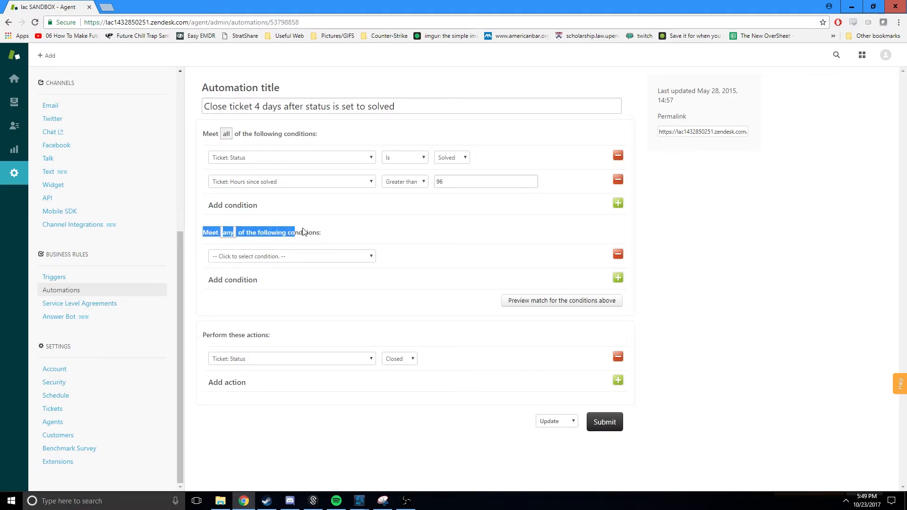
pyautogui.click(395, 246)
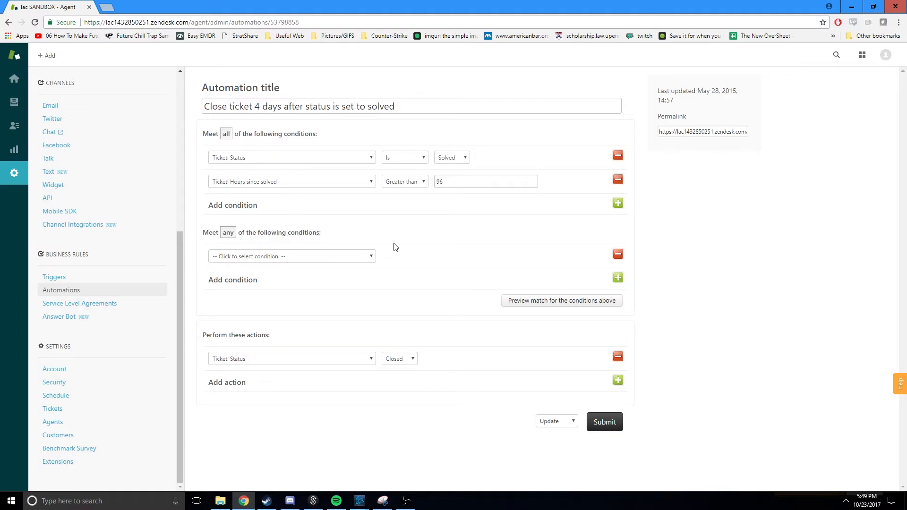
# Step: Look through the condition types available for the automation's first condition, keeping Ticket: Status
pyautogui.click(286, 158)
pyautogui.moveTo(372, 176); pyautogui.dragTo(377, 203)
pyautogui.moveTo(376, 220); pyautogui.dragTo(377, 174)
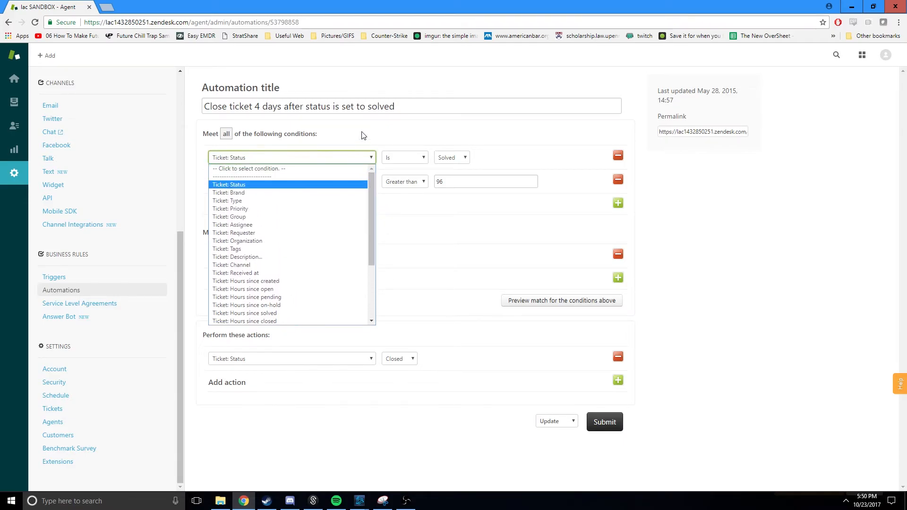
pyautogui.click(364, 134)
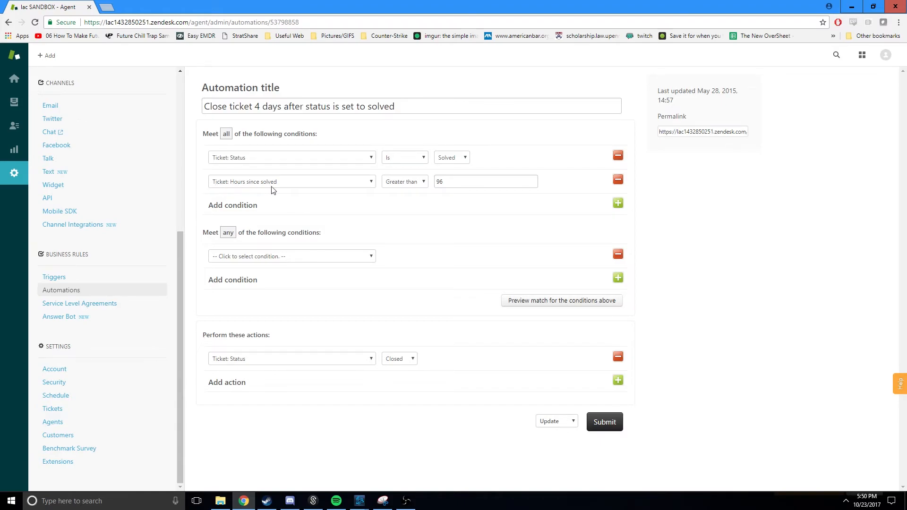
# Step: Examine the automation's hours-since-solved value and its actions, and inspect the submit options, keeping Update
pyautogui.moveTo(447, 183); pyautogui.dragTo(436, 183)
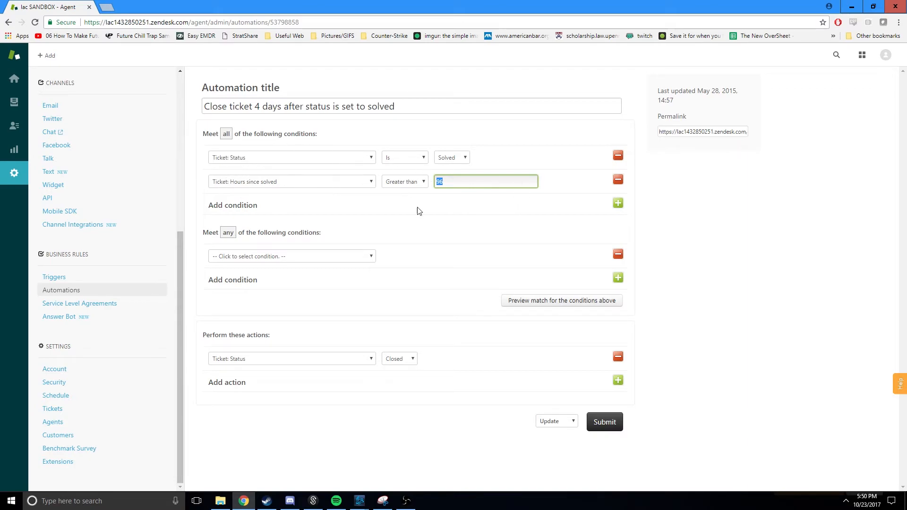
pyautogui.moveTo(203, 335); pyautogui.dragTo(272, 335)
pyautogui.click(275, 335)
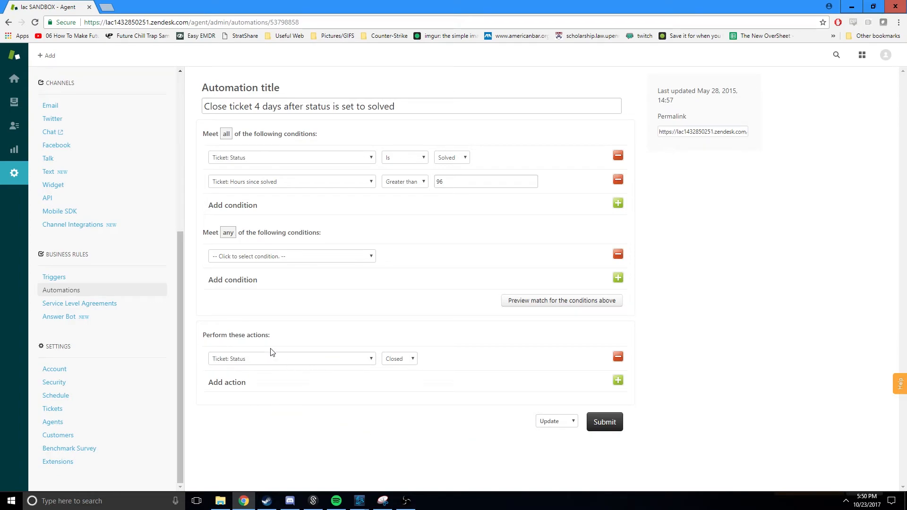
pyautogui.click(558, 421)
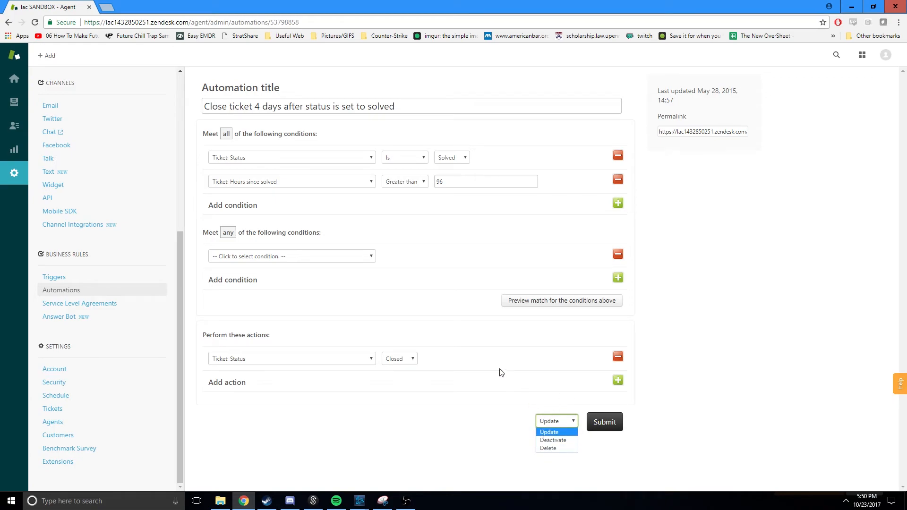
pyautogui.click(666, 284)
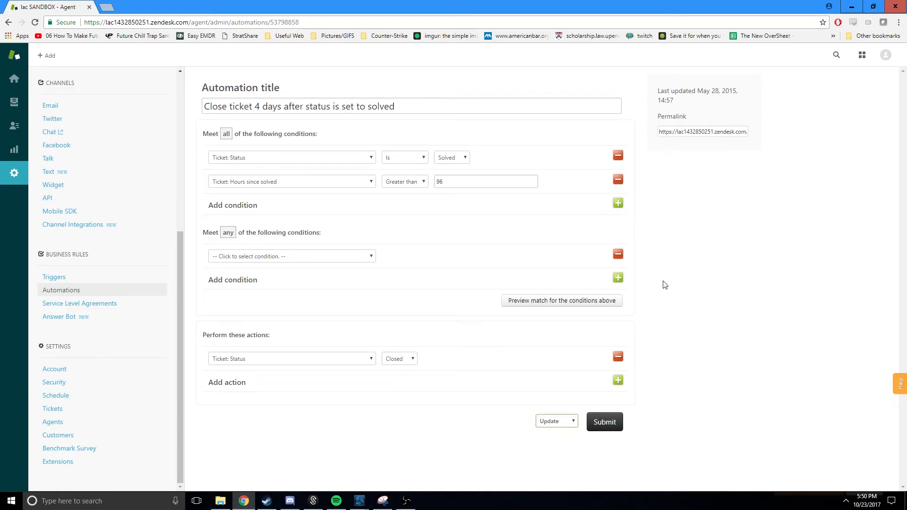
# Step: Open the "Notify requester of comment update" trigger and review its conditions and email action
pyautogui.click(80, 278)
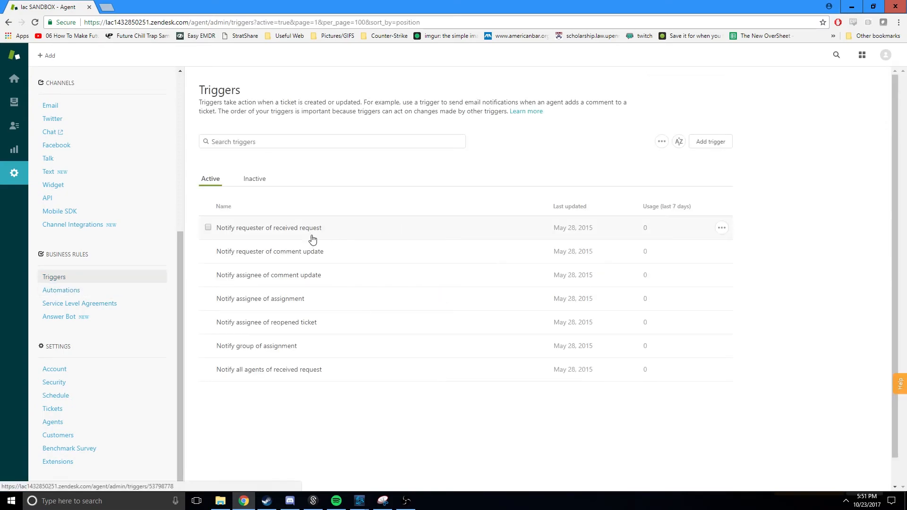
pyautogui.click(314, 251)
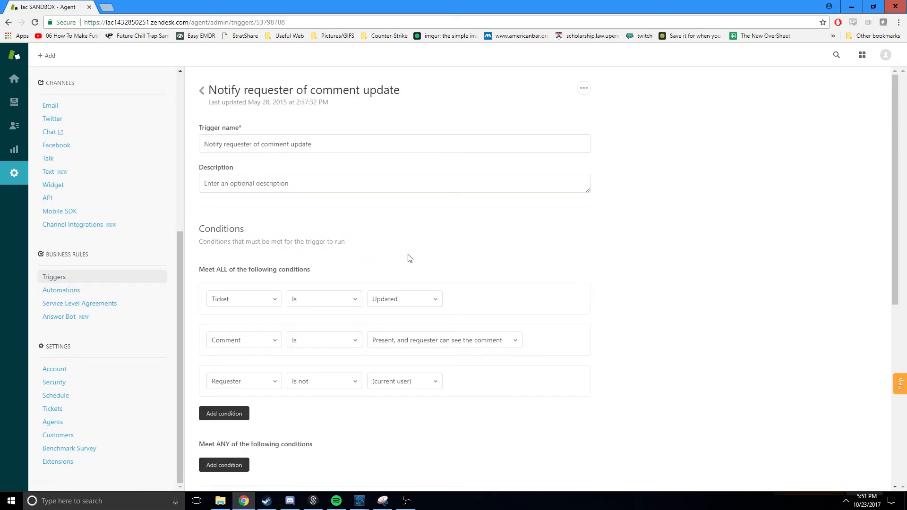
pyautogui.scroll(-7, 395, 241)
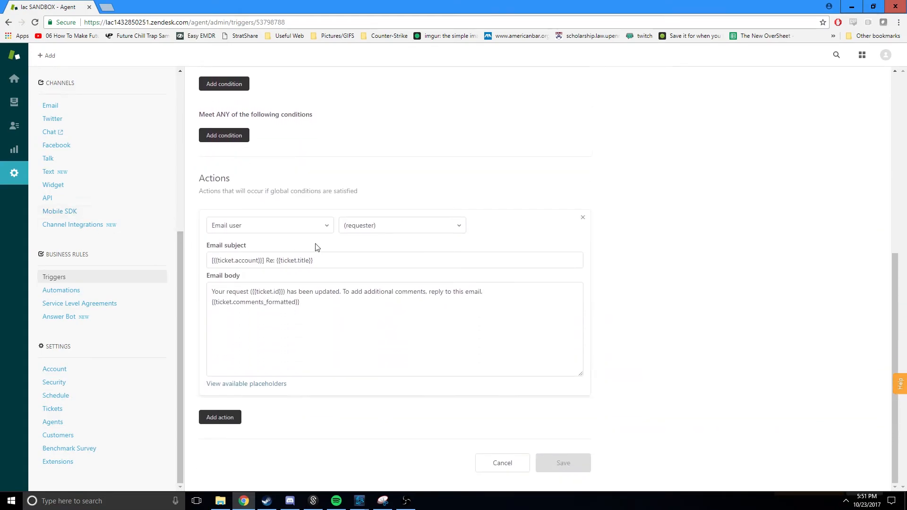
# Step: Return to the trigger list and deactivate the "Notify requester of received request" trigger
pyautogui.click(80, 280)
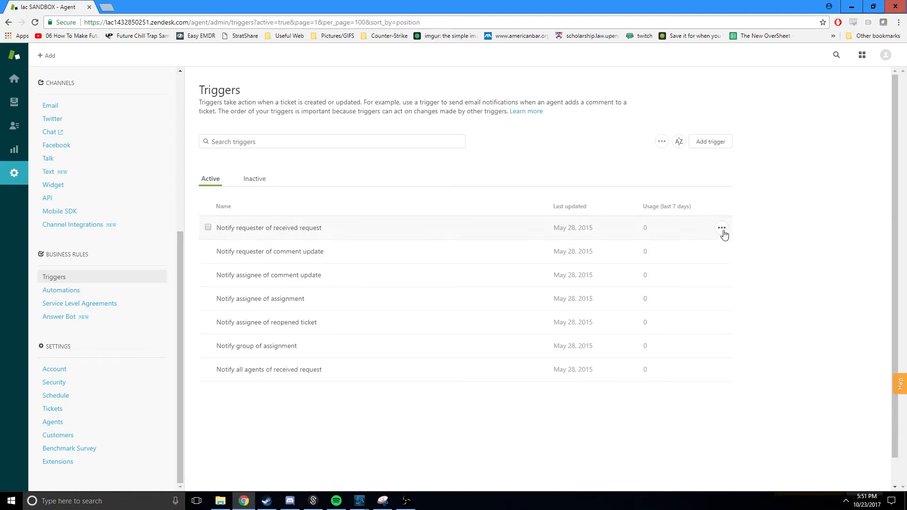
pyautogui.click(722, 229)
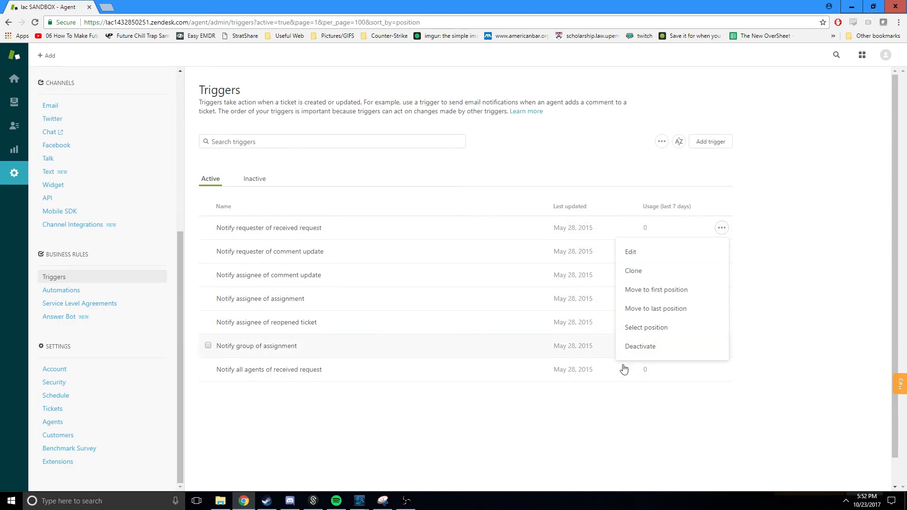
pyautogui.click(656, 351)
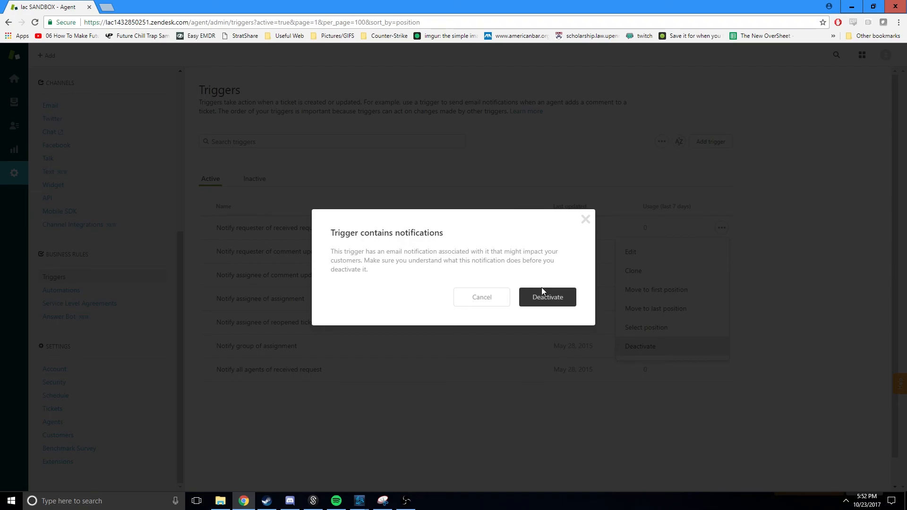
pyautogui.click(561, 302)
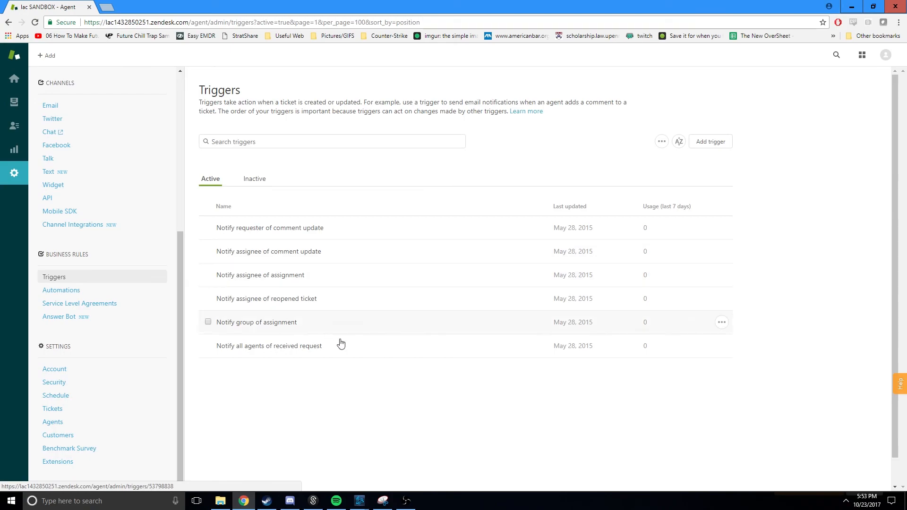
# Step: Reactivate the "Notify requester of received request" trigger from the inactive triggers and return to the active trigger list
pyautogui.click(256, 179)
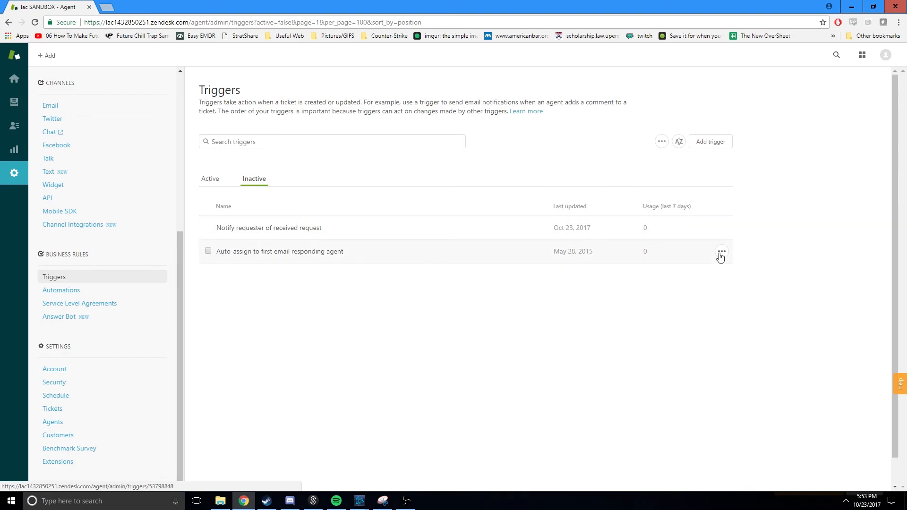
pyautogui.click(723, 230)
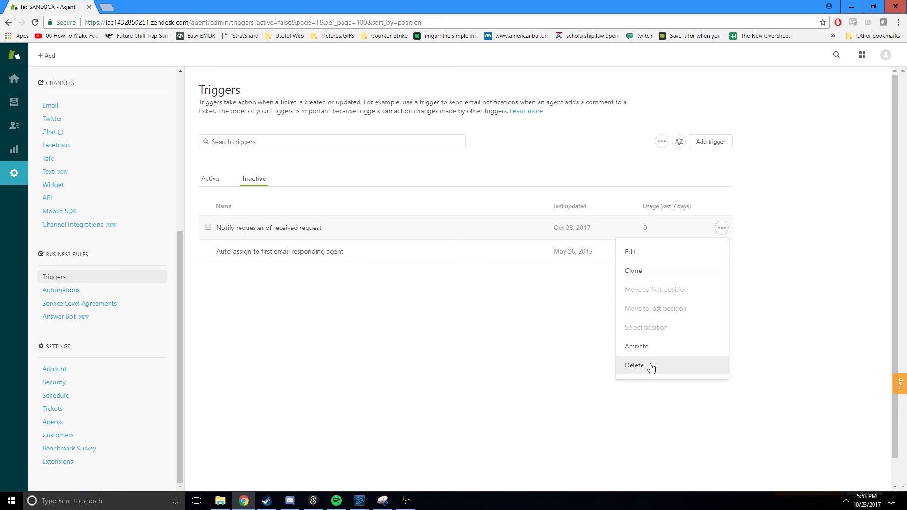
pyautogui.click(652, 348)
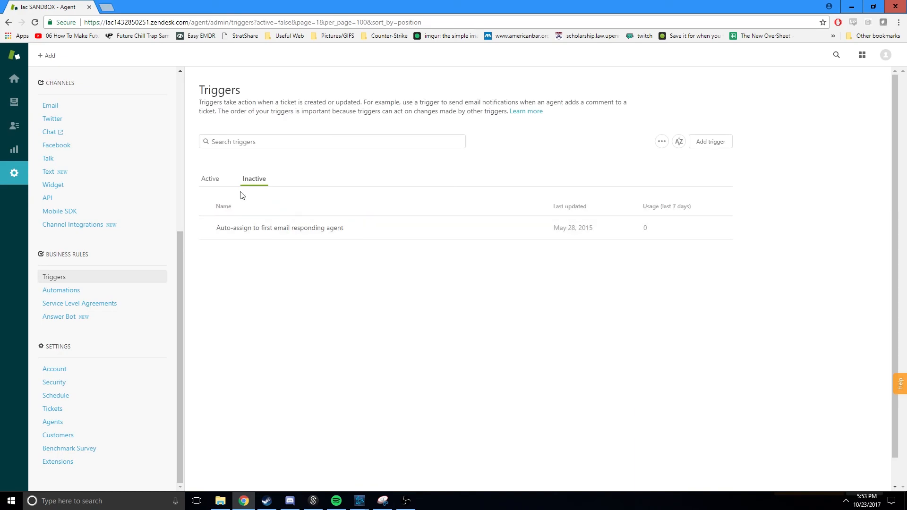
pyautogui.click(205, 182)
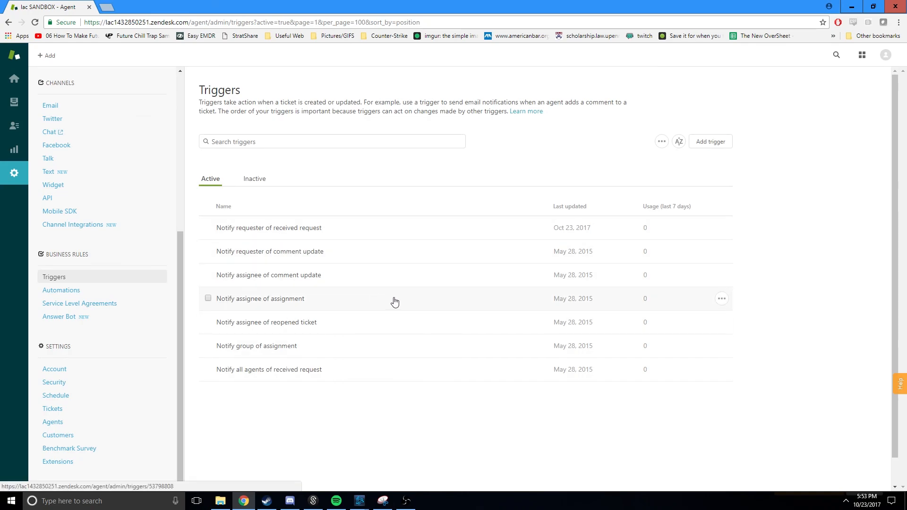
# Step: Search the active triggers for "assignment", and clear the search to restore the full list
pyautogui.click(248, 142)
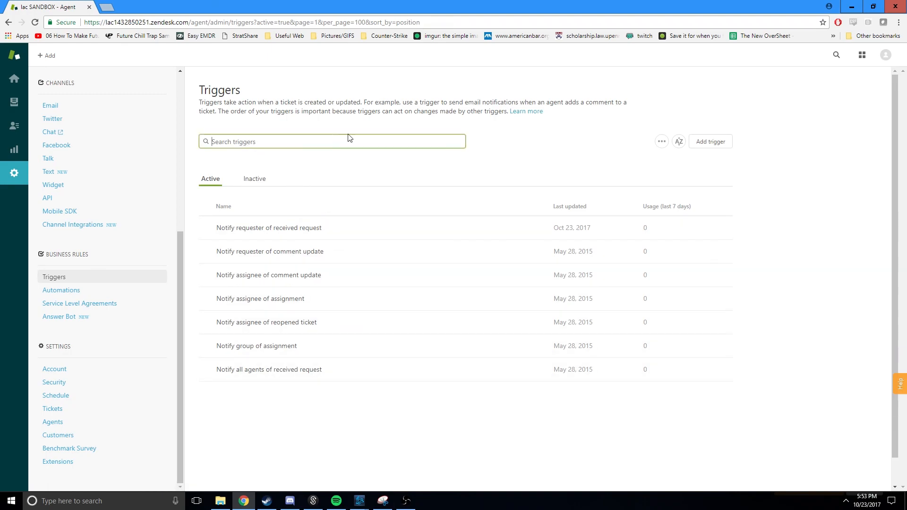
pyautogui.write('assignment')
pyautogui.press('Return')
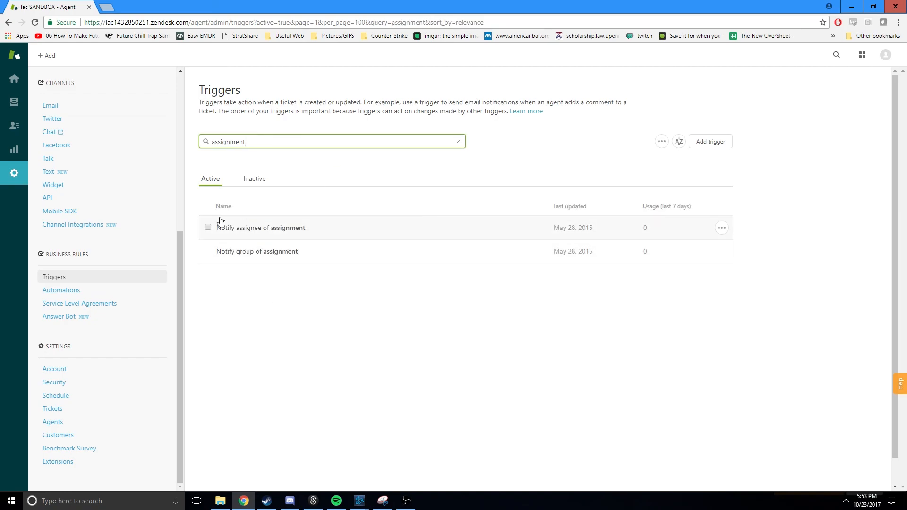
pyautogui.moveTo(248, 141); pyautogui.dragTo(200, 140)
pyautogui.press('BackSpace')
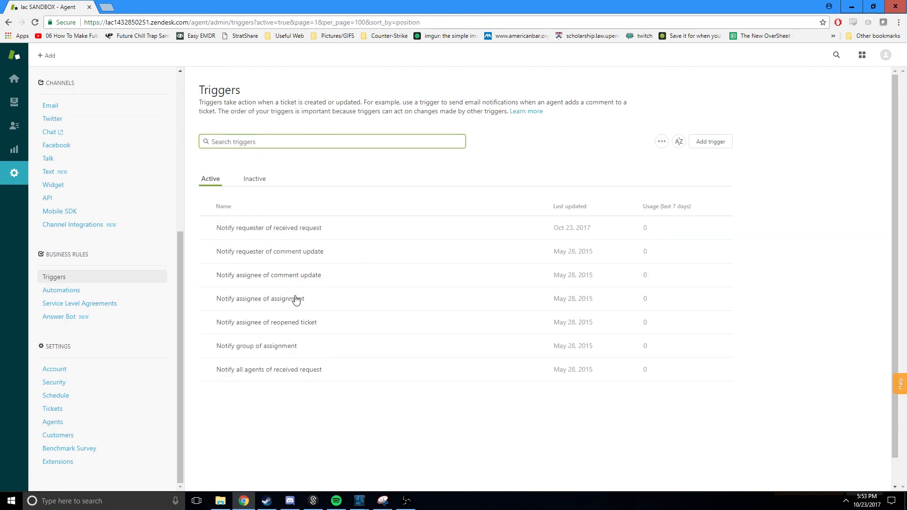